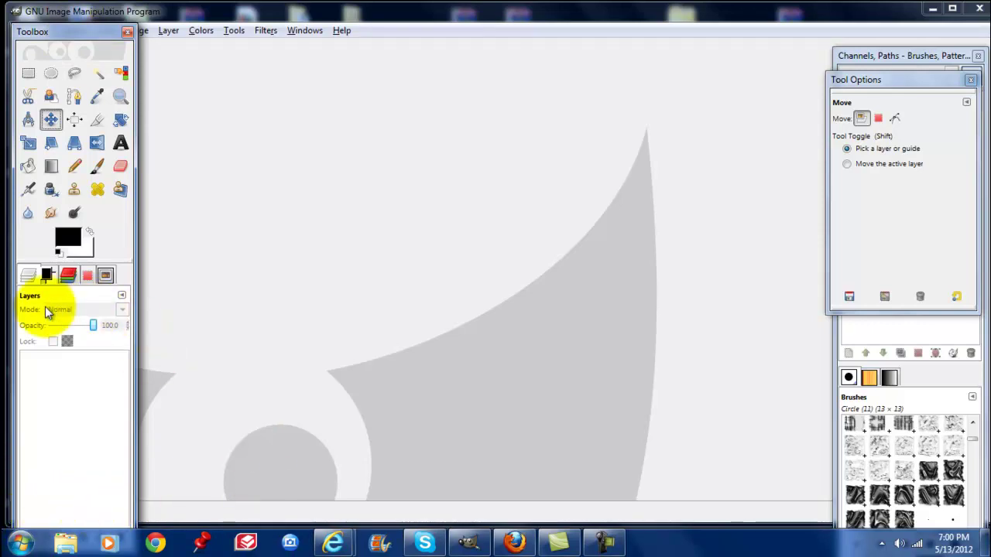
Step: Create a new image from the 640x480 template
left_click_drag(78, 30, 79, 52)
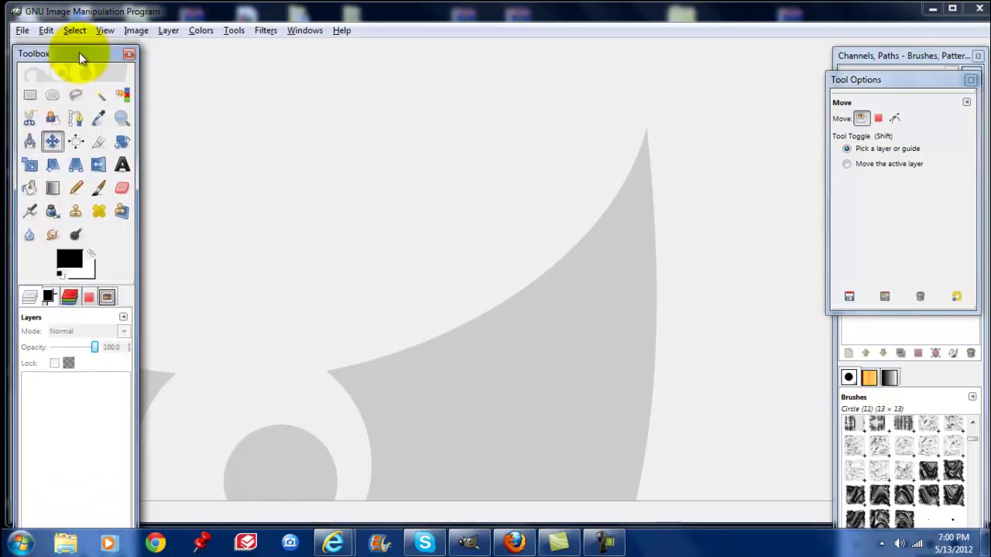
left_click(23, 30)
left_click(41, 48)
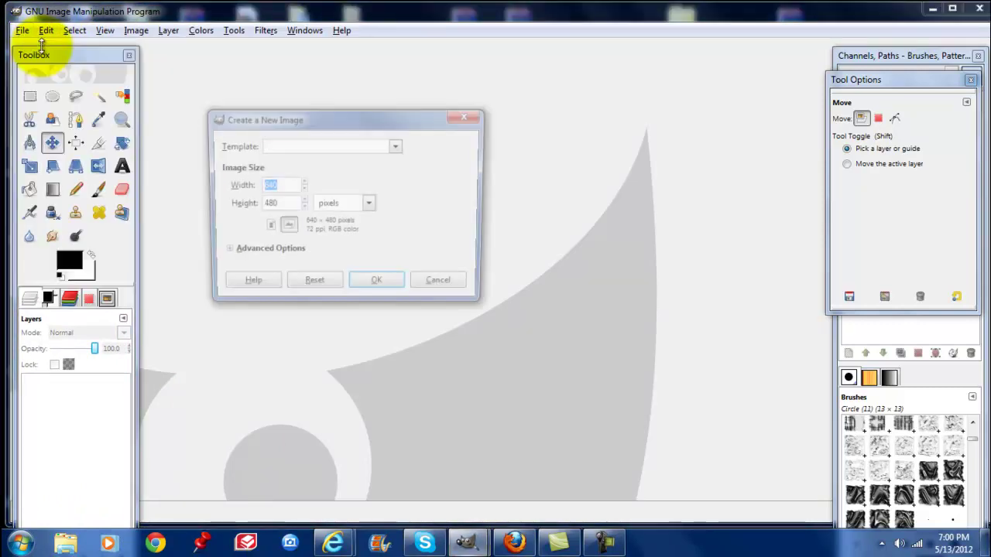
left_click(396, 146)
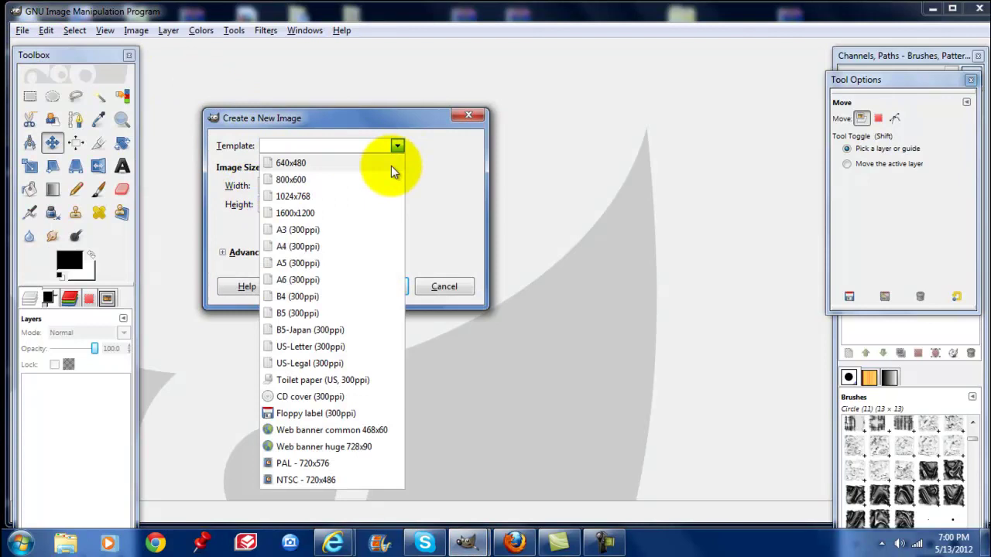
left_click(391, 165)
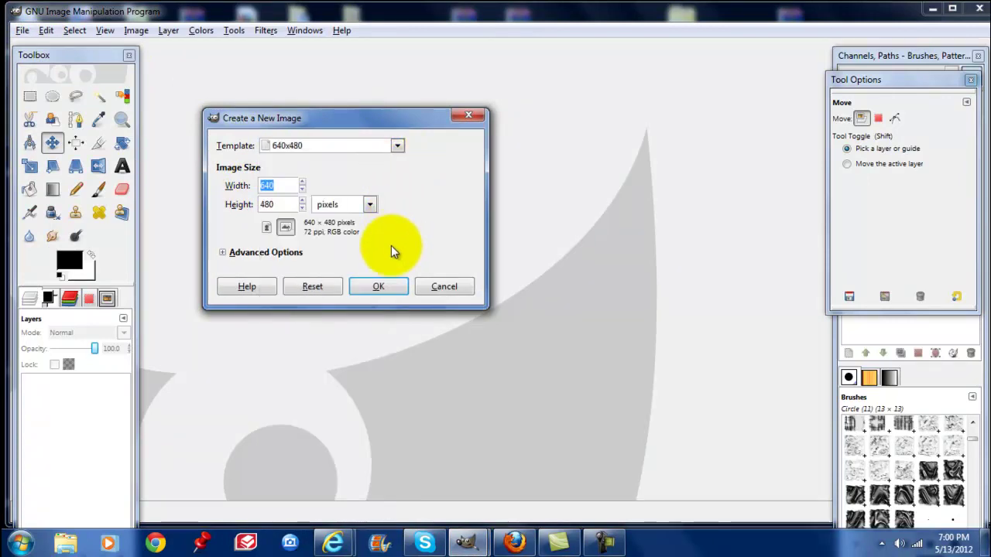
left_click(379, 286)
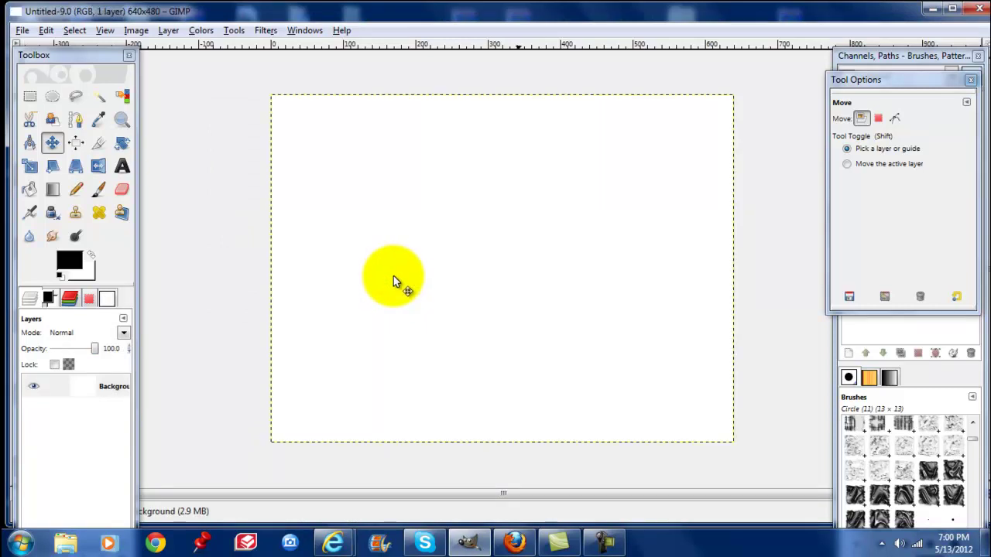
Step: Add the text "websitesfreeandeasy" to the canvas with the Text tool
left_click(123, 167)
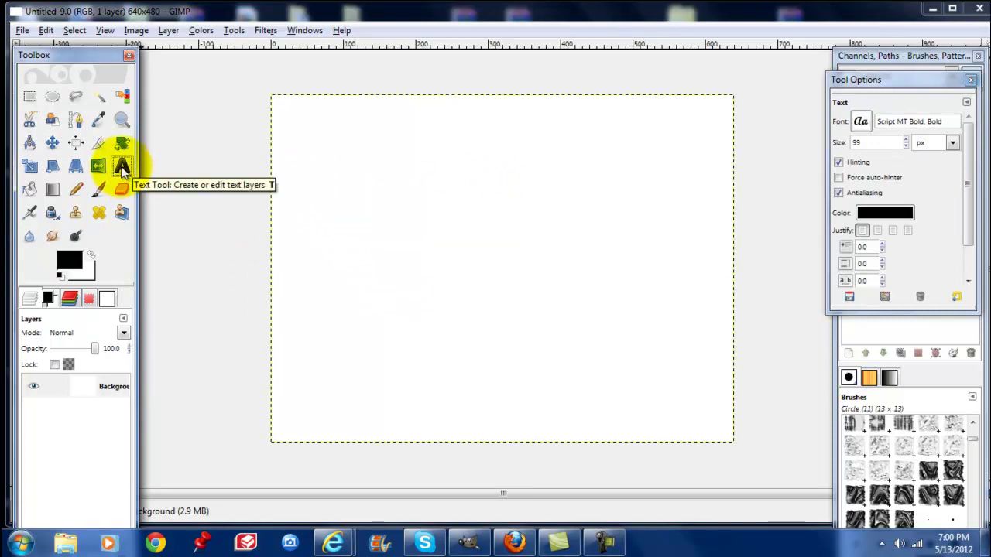
key("Tab")
left_click(405, 218)
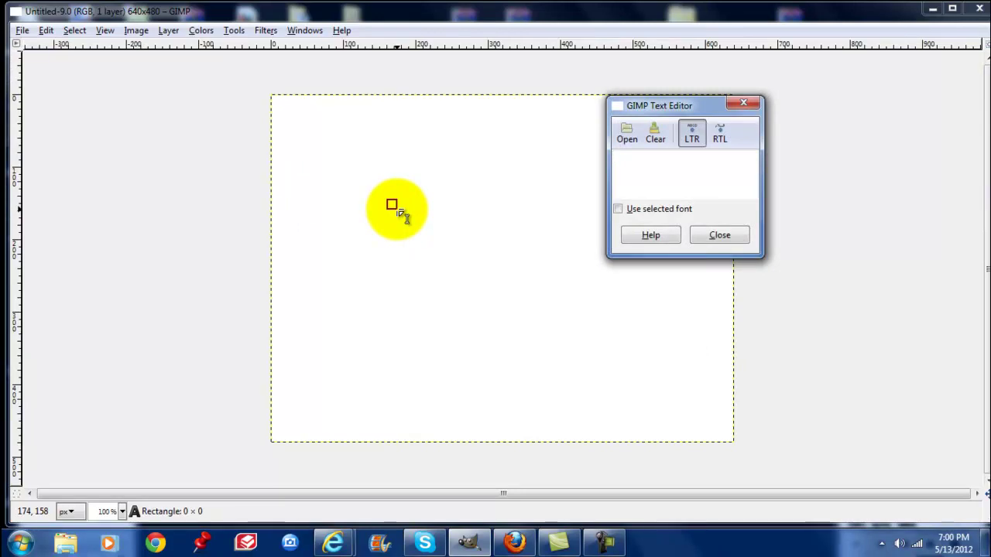
type("web")
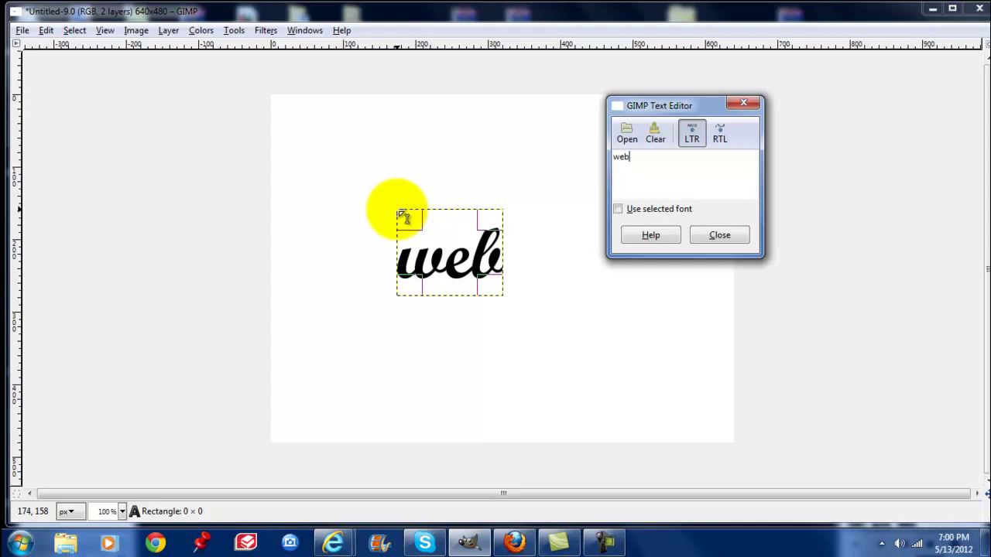
type("sites")
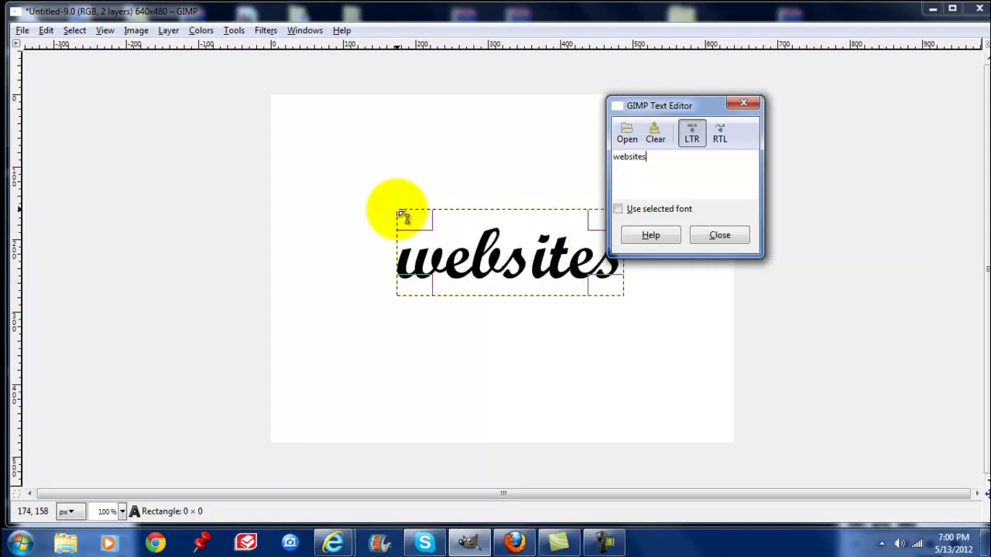
type("freea")
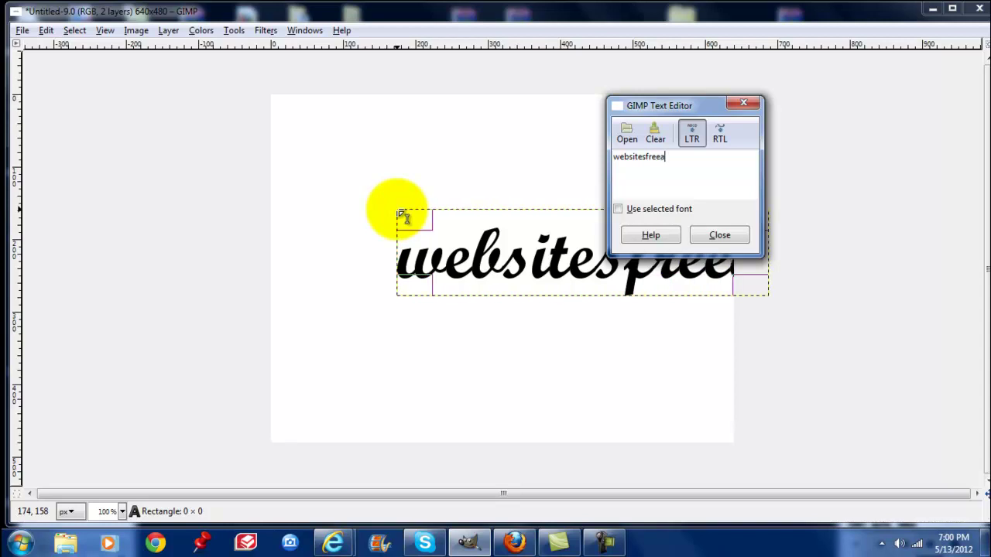
type("ndeasy")
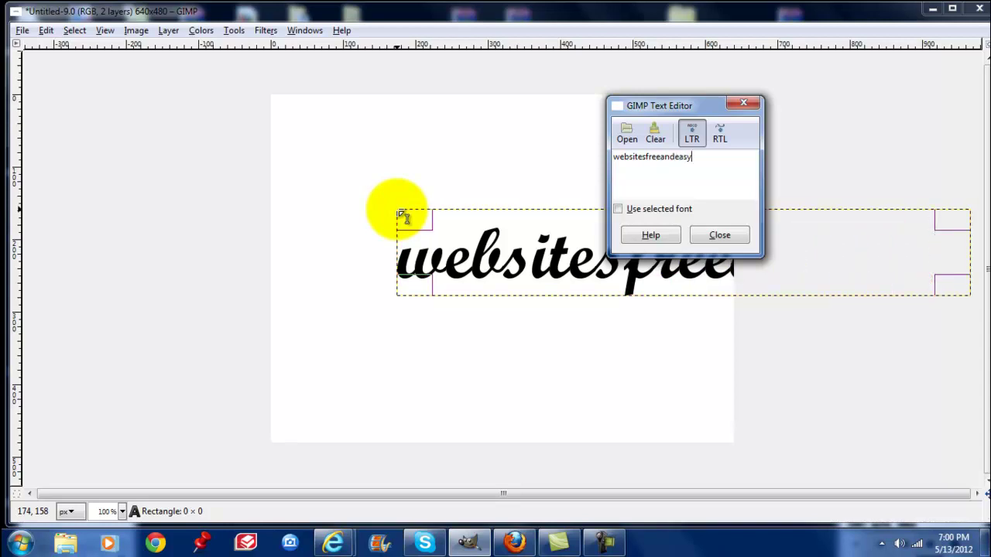
left_click(720, 236)
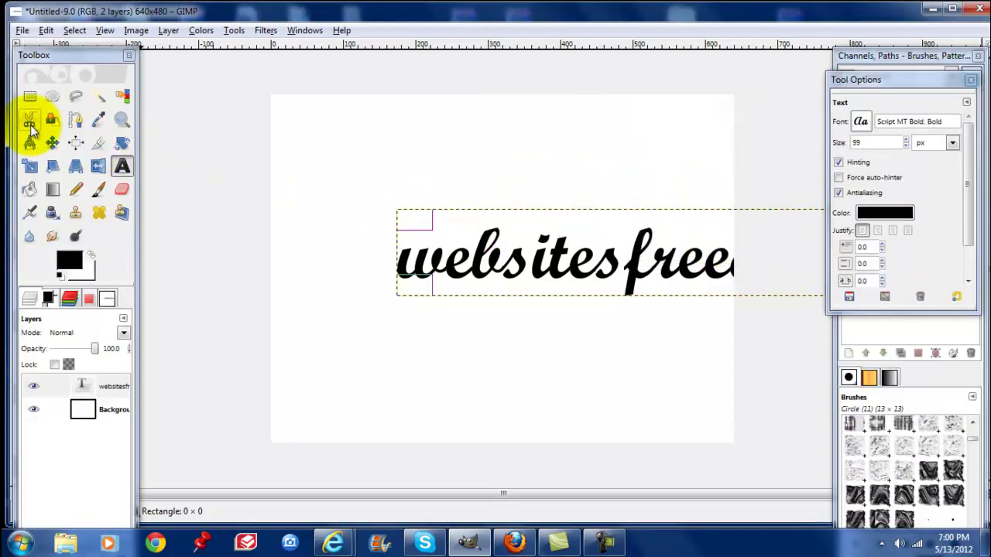
Step: Reduce the "websitesfreeandeasy" text to 66 px and move it so it fits across the middle of the canvas
left_click(51, 143)
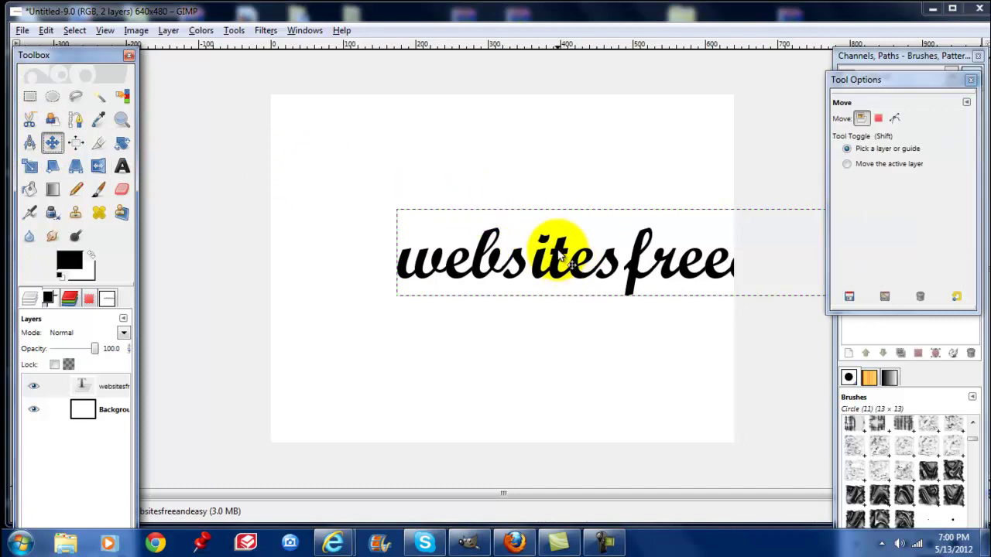
left_click_drag(563, 258, 422, 258)
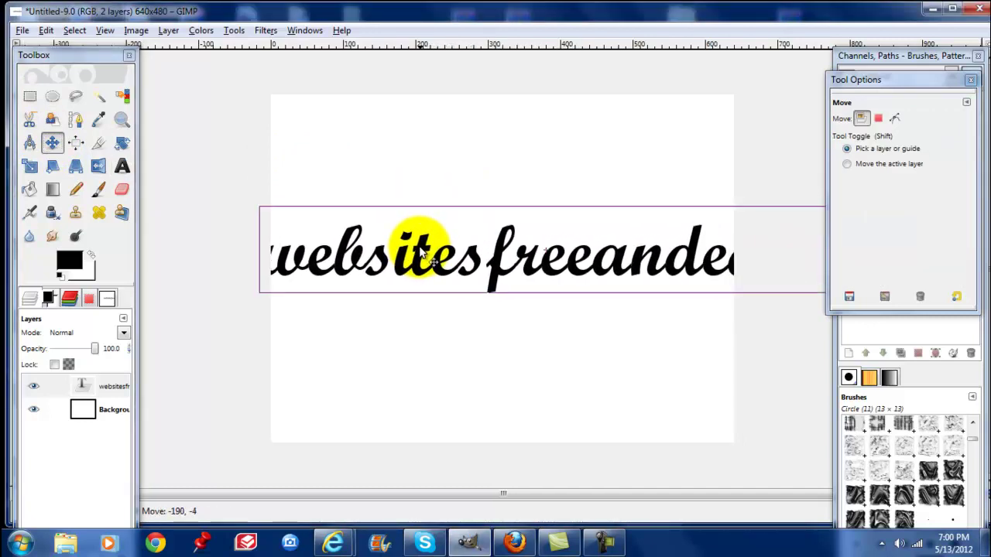
left_click(122, 166)
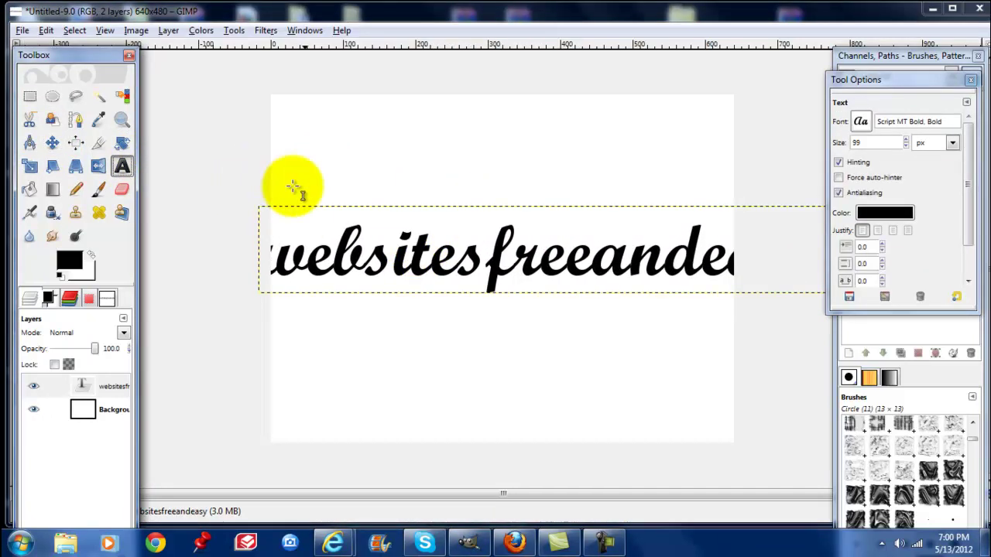
left_click(428, 249)
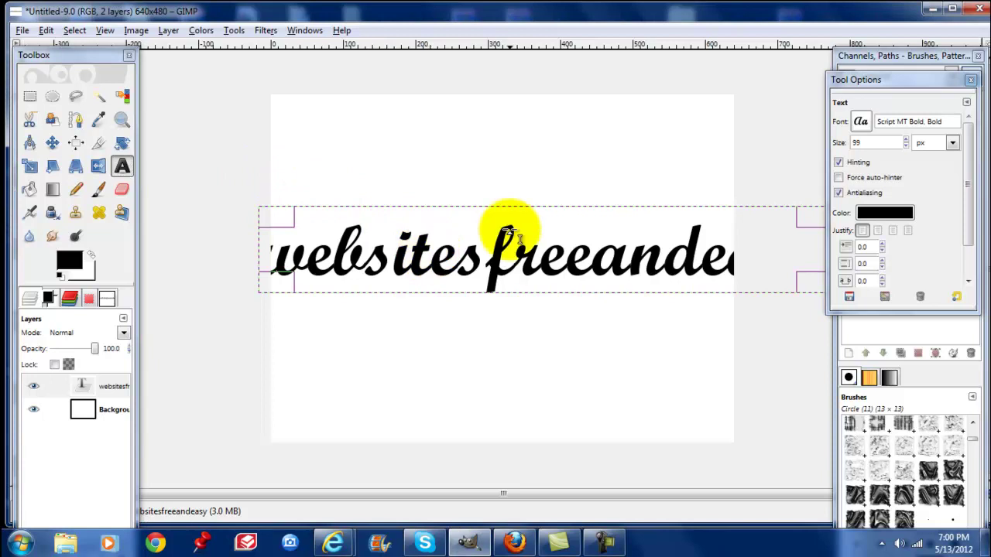
left_click(906, 146)
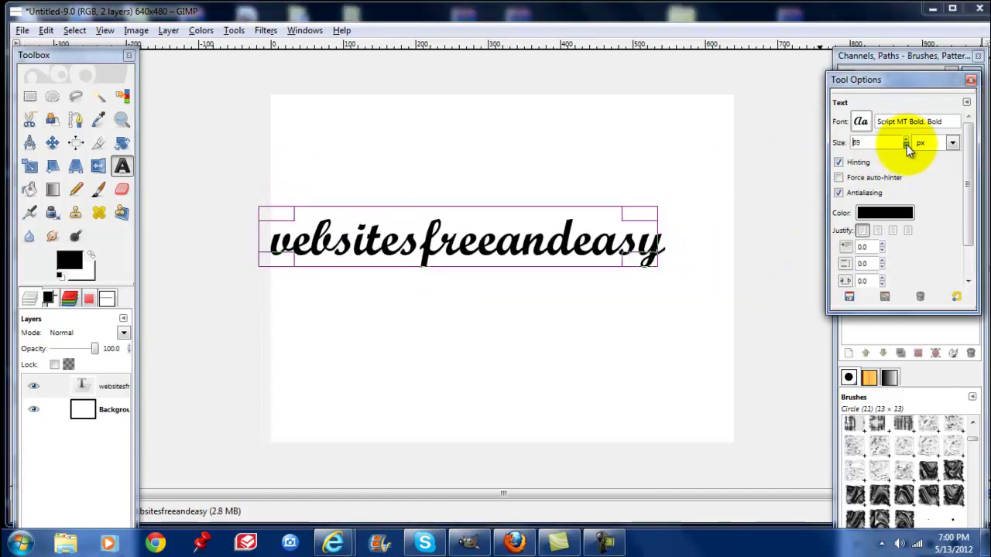
left_click(907, 145)
left_click(907, 146)
left_click(906, 146)
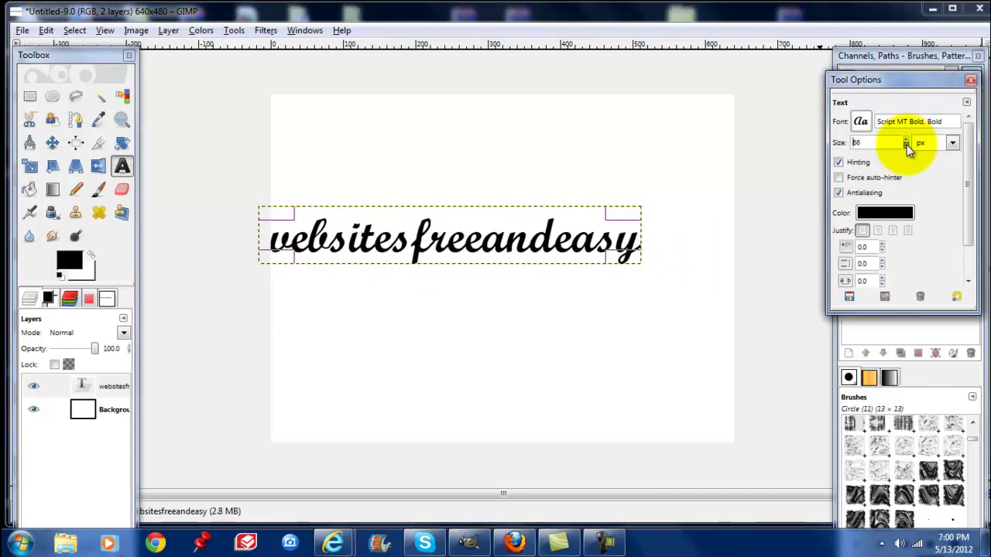
left_click(52, 142)
left_click_drag(420, 237, 472, 244)
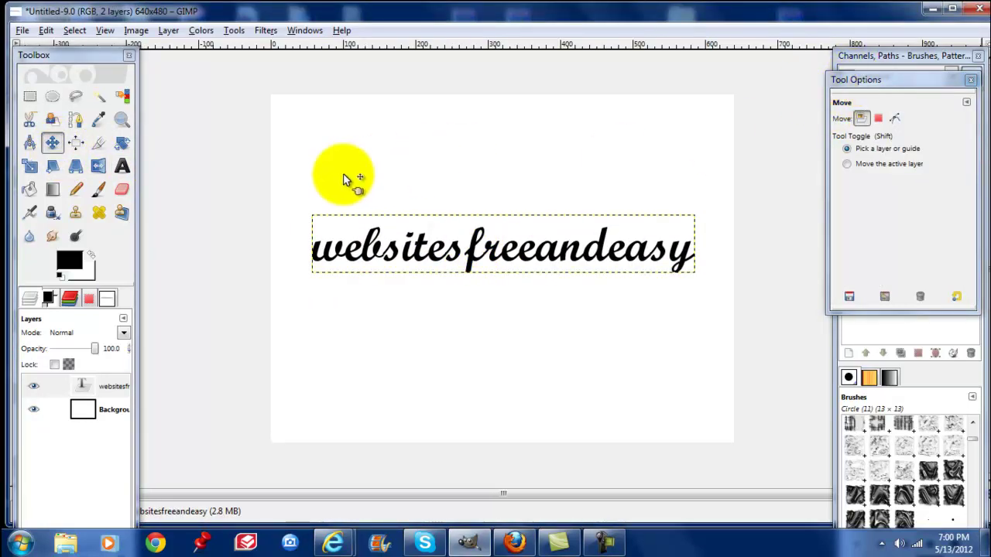
Step: Change the font of the "websitesfreeandeasy" text to 8514fix
left_click(122, 166)
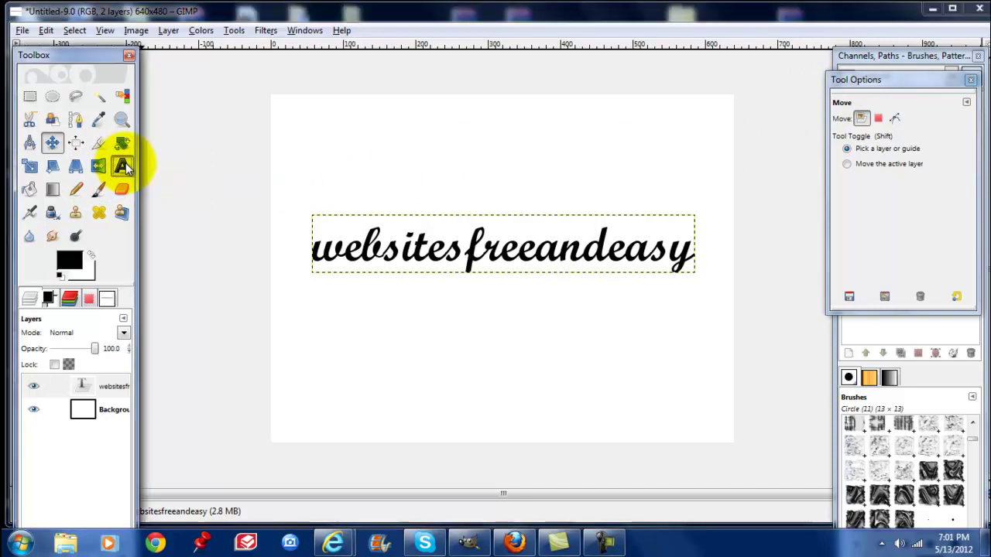
left_click(554, 246)
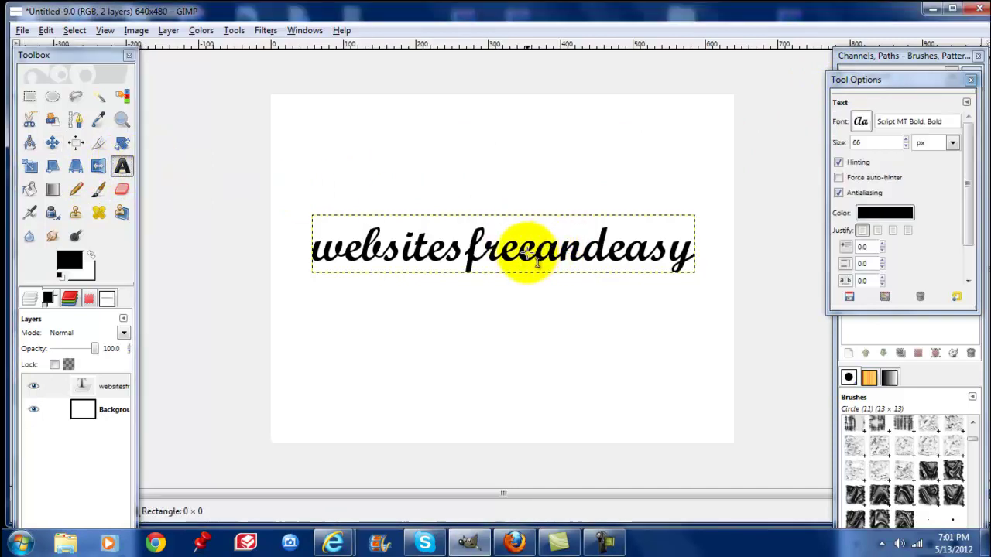
left_click(861, 122)
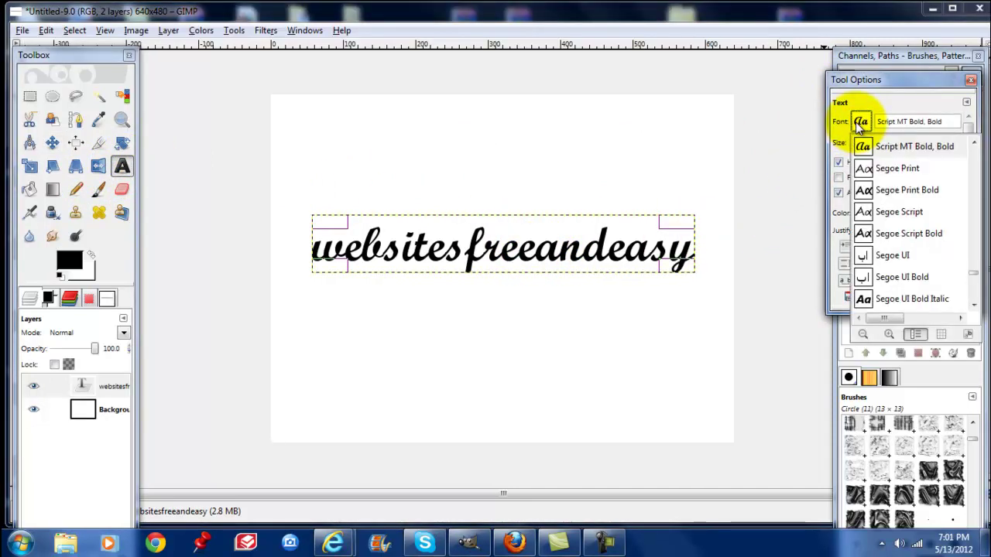
left_click_drag(973, 273, 973, 232)
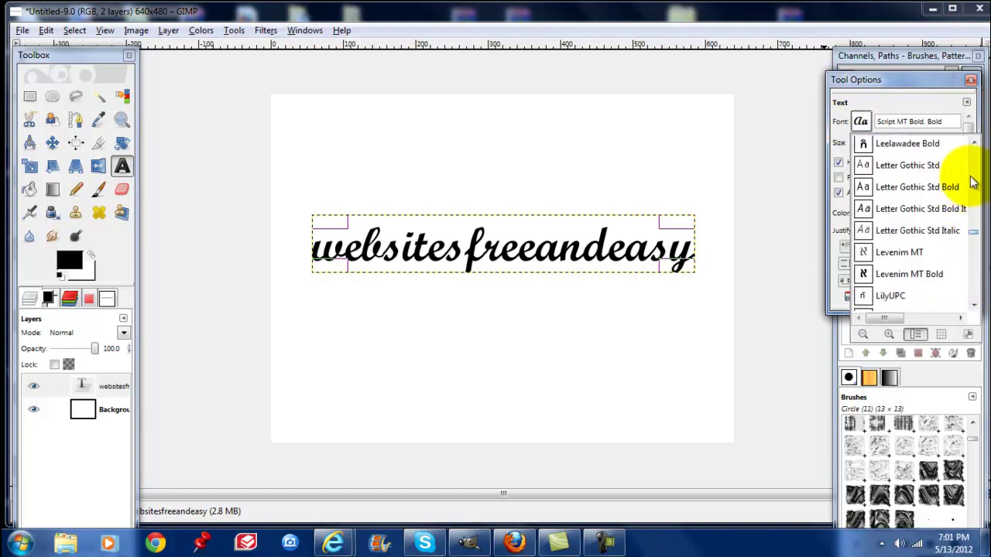
left_click_drag(973, 182, 974, 149)
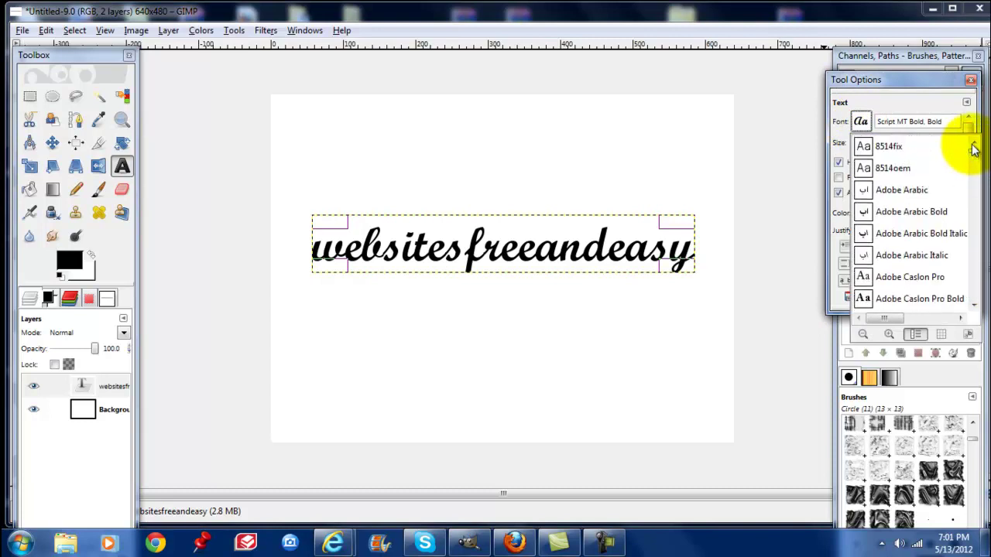
left_click(864, 147)
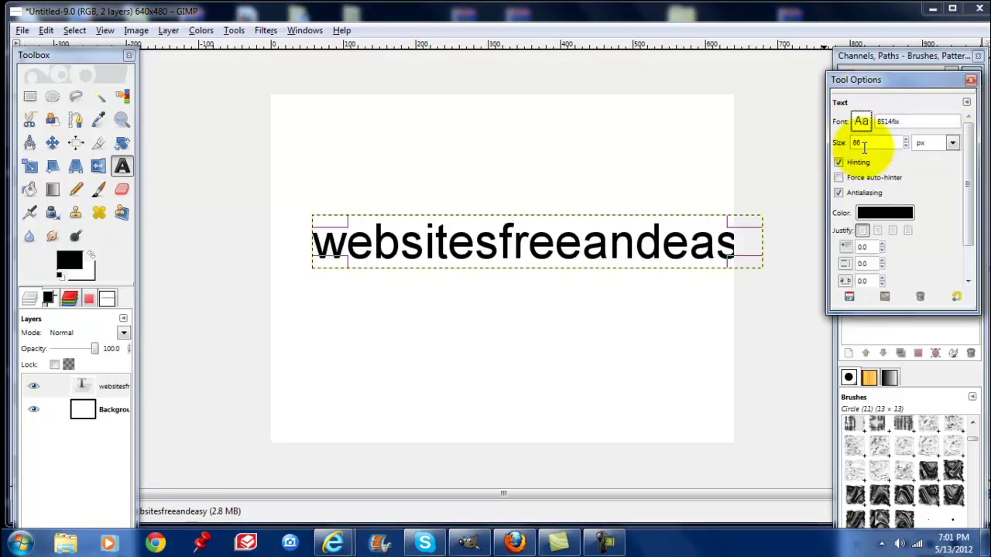
Step: Set the text size to 49 px and move the text back to the middle of the canvas
left_click(907, 147)
left_click(907, 148)
left_click(906, 148)
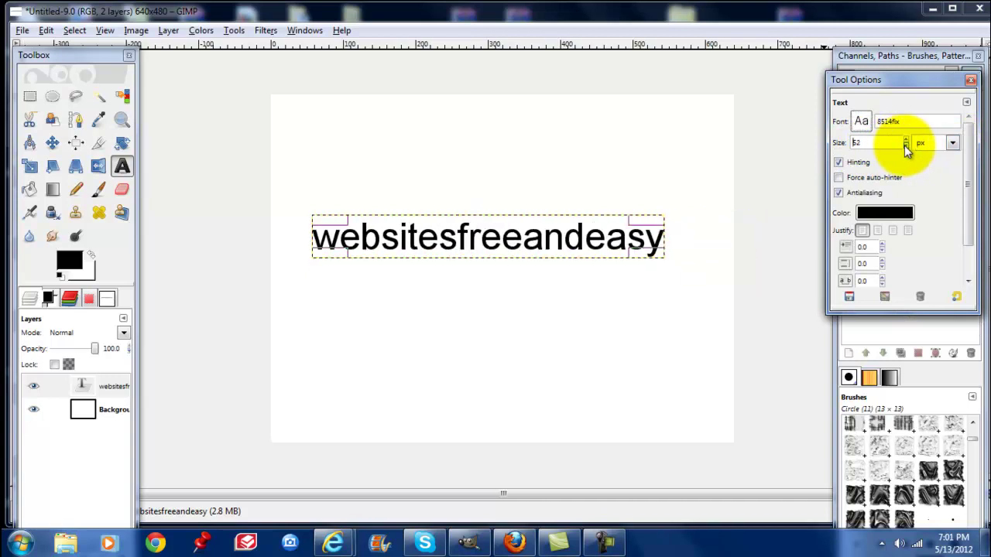
left_click(907, 148)
left_click(907, 148)
left_click(907, 148)
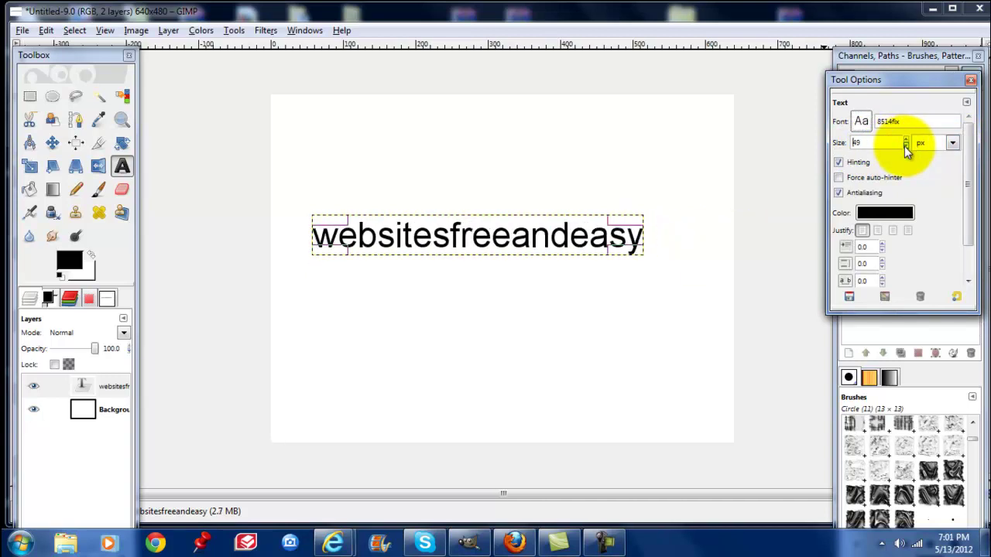
left_click(52, 143)
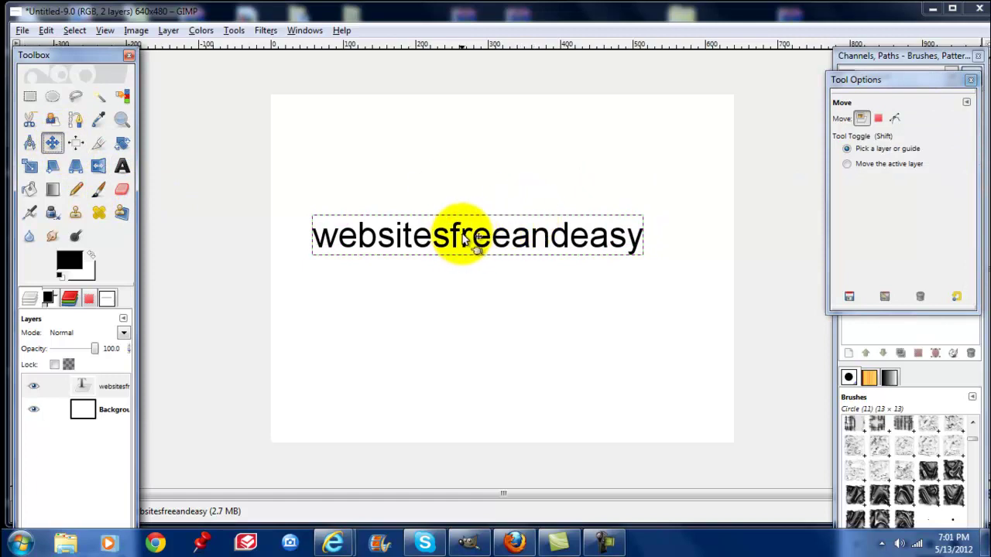
left_click_drag(464, 233, 488, 244)
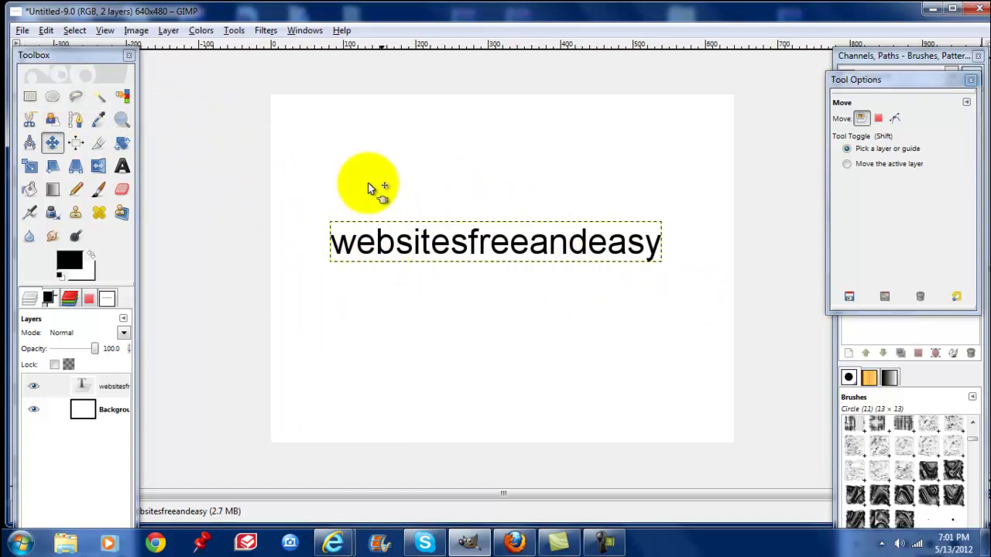
Step: Create a transparent 640 × 480 px layer named "design" and make it the active layer
left_click(169, 31)
left_click(179, 46)
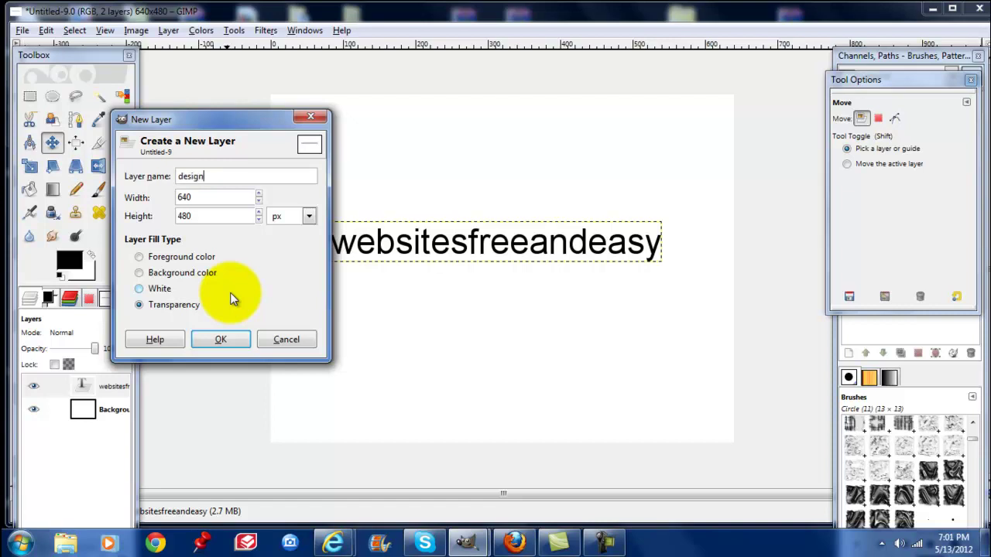
left_click(221, 340)
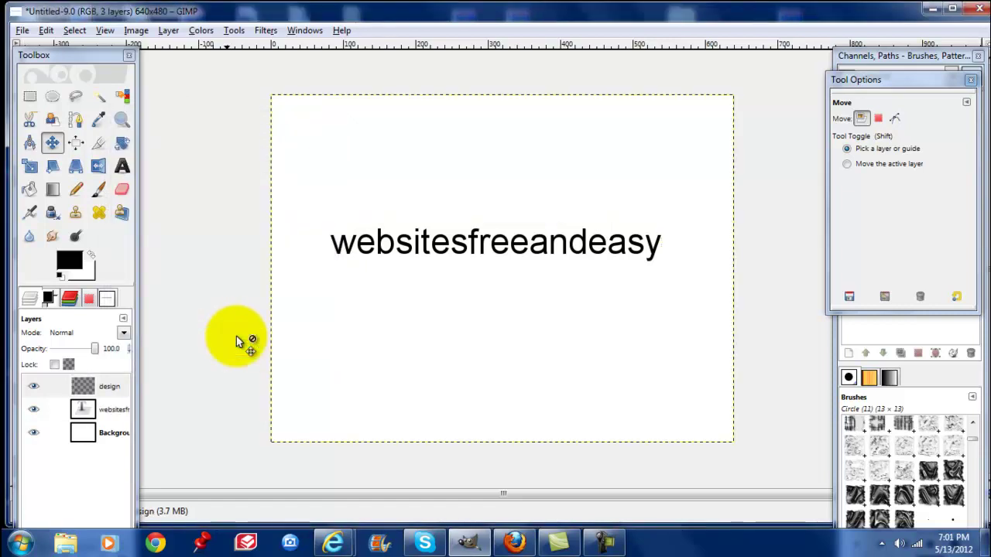
left_click(87, 388)
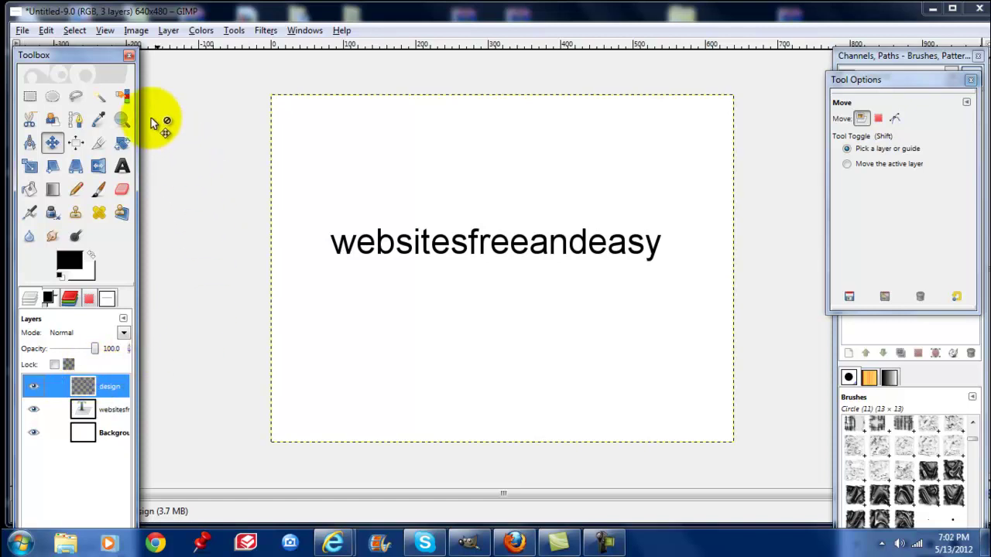
Step: Try a roughly circular Ellipse Select selection of about 105 × 99 px around the letters "web" and clear it
left_click(52, 96)
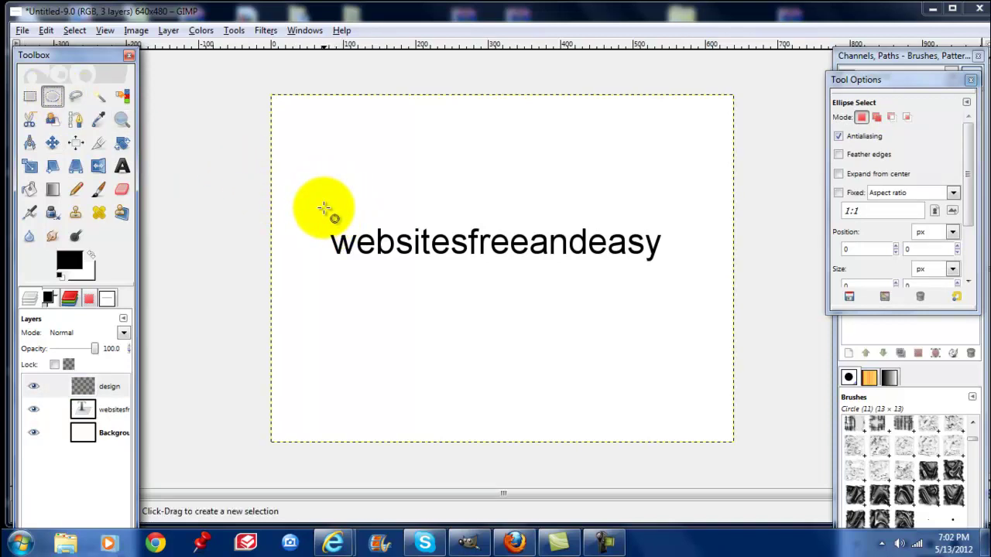
left_click_drag(323, 208, 399, 281)
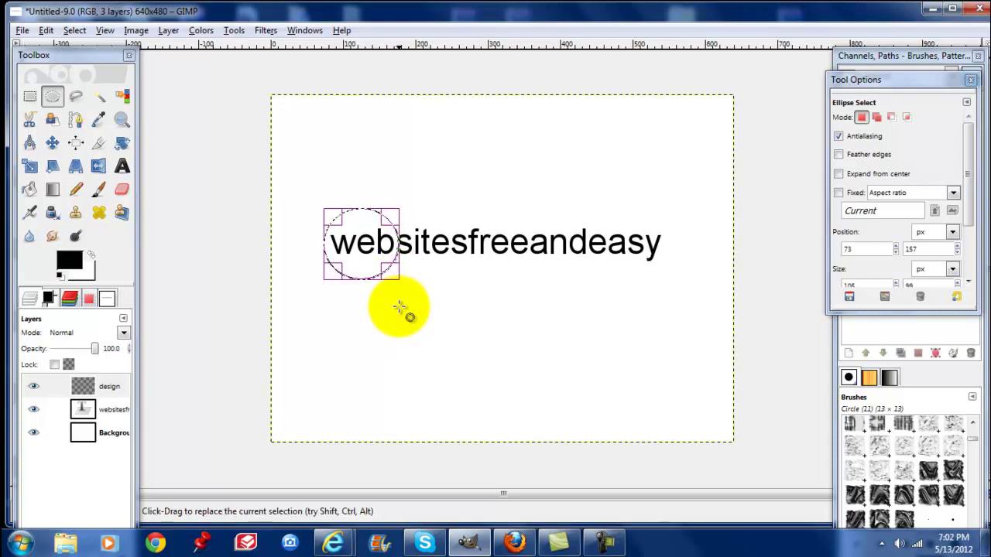
left_click(317, 202)
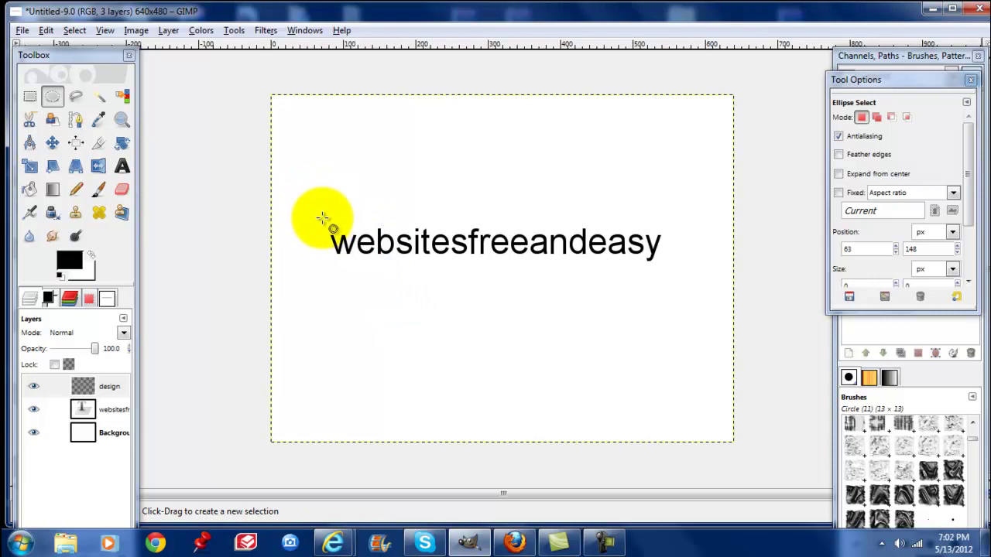
Step: Draw an elliptical selection of about 100 × 88 px around the letters "web" and bucket-fill it with light blue on the design layer
left_click_drag(325, 210, 396, 274)
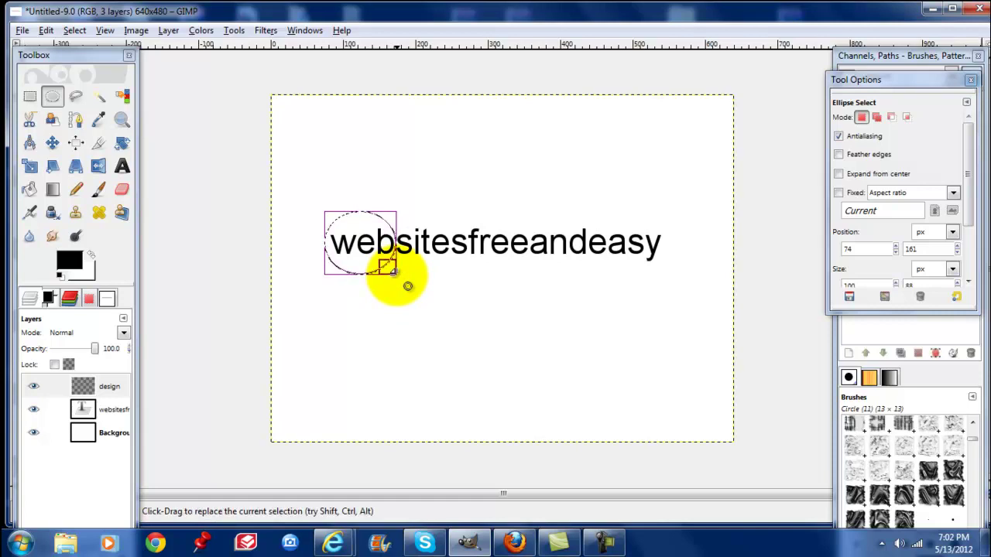
left_click(33, 187)
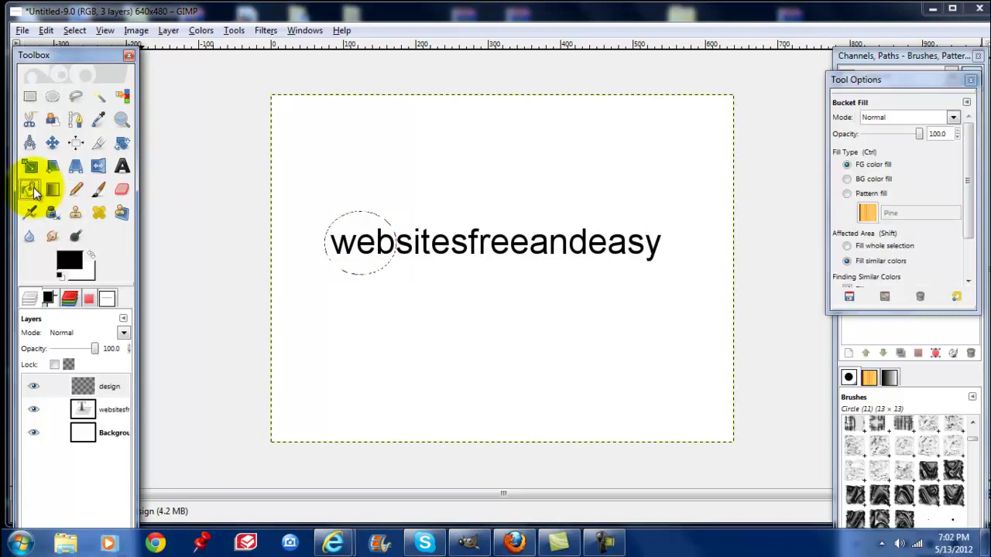
left_click(69, 259)
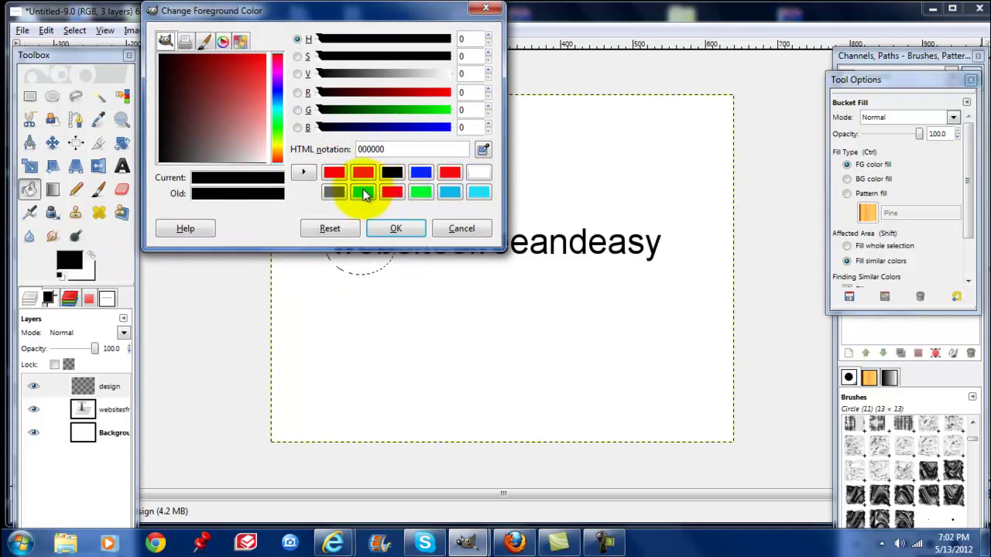
left_click(364, 192)
left_click(395, 229)
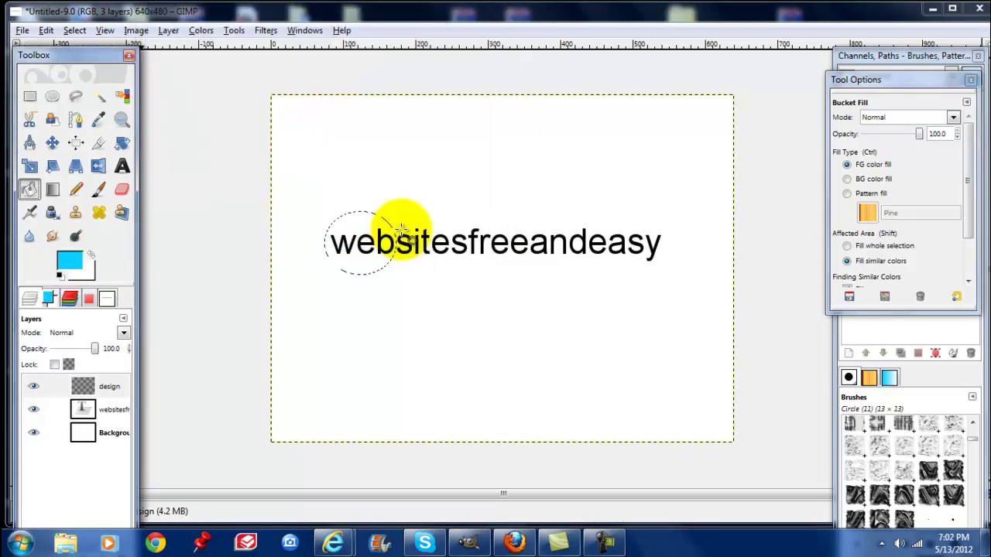
left_click(360, 229)
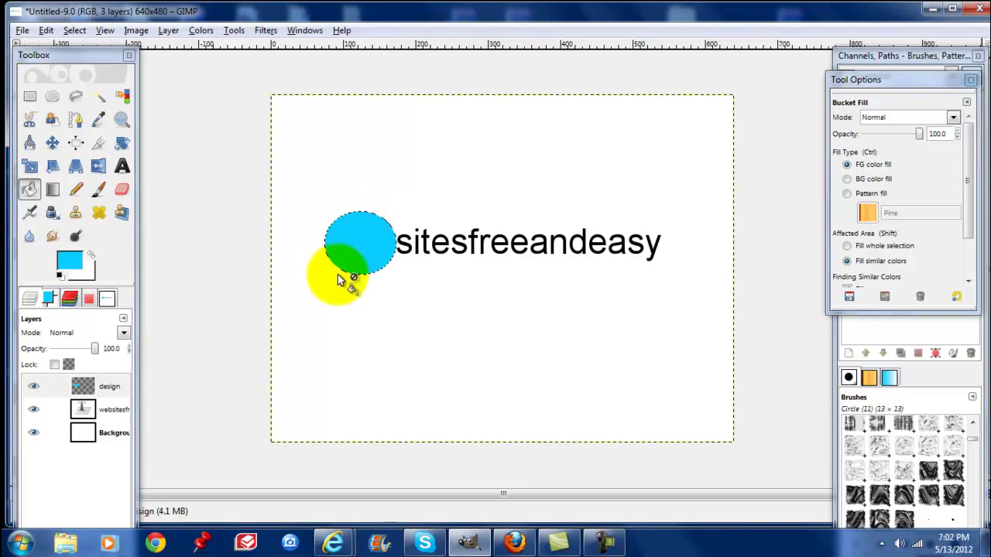
Step: Lower the design layer one step beneath the text layer and clear the elliptical selection
left_click_drag(87, 60, 99, 19)
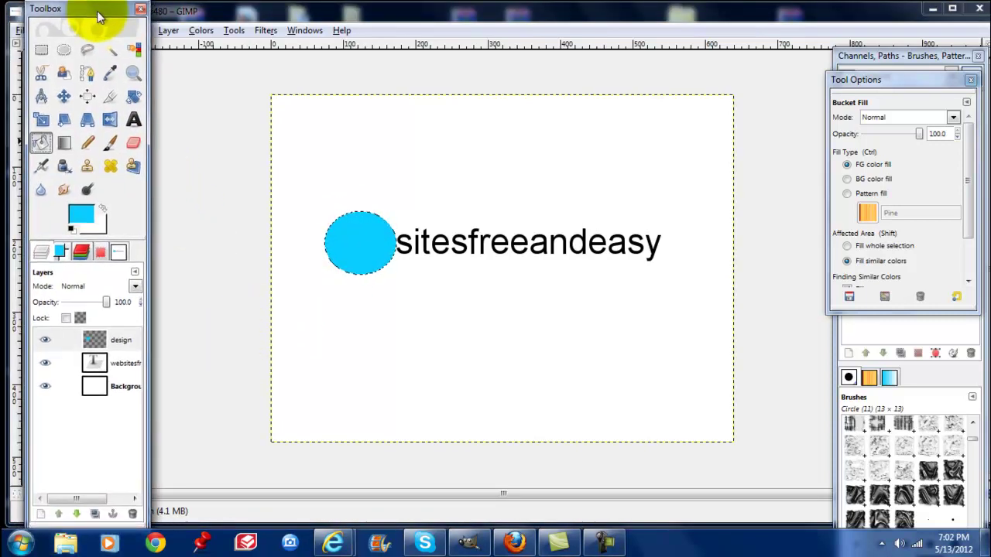
left_click(79, 515)
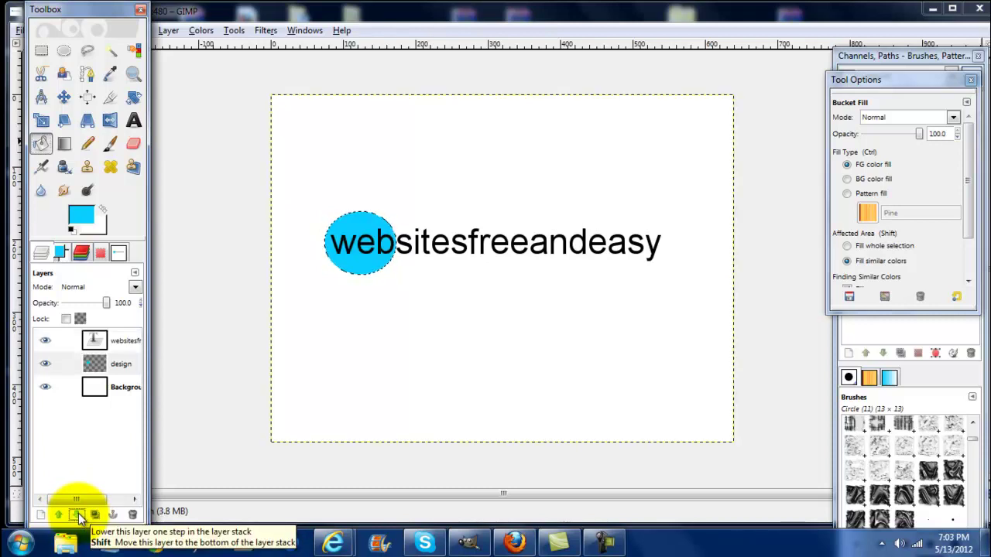
left_click_drag(93, 10, 98, 74)
left_click(75, 31)
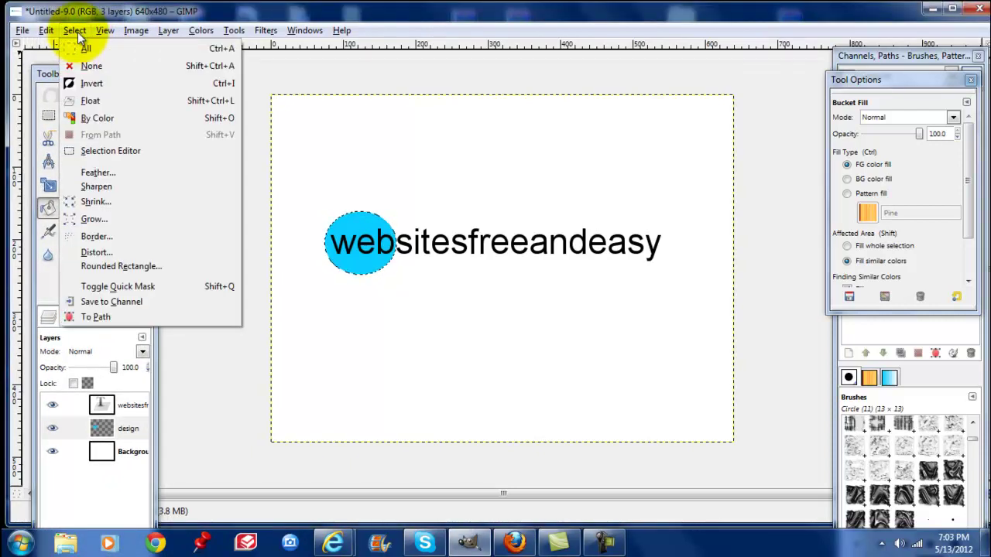
left_click(94, 67)
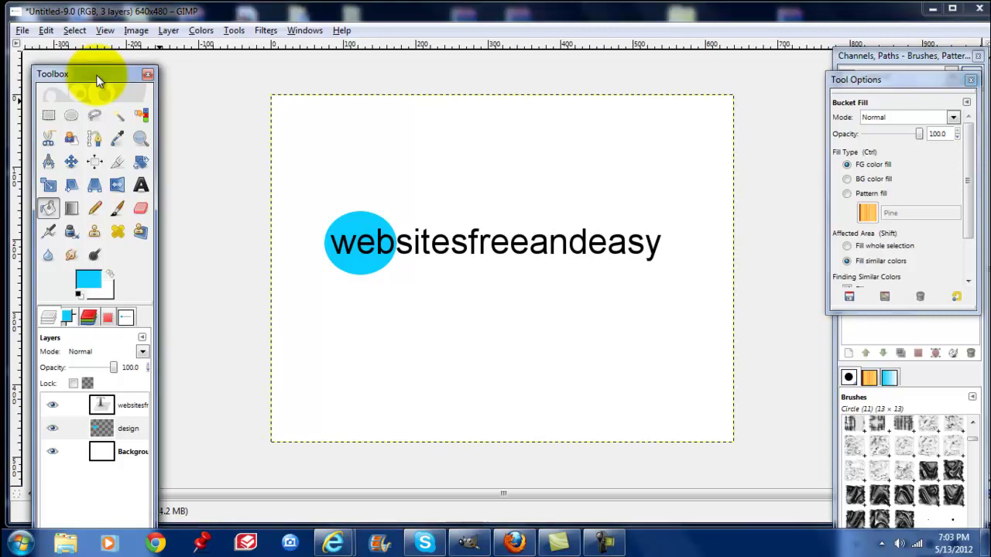
left_click_drag(96, 74, 86, 47)
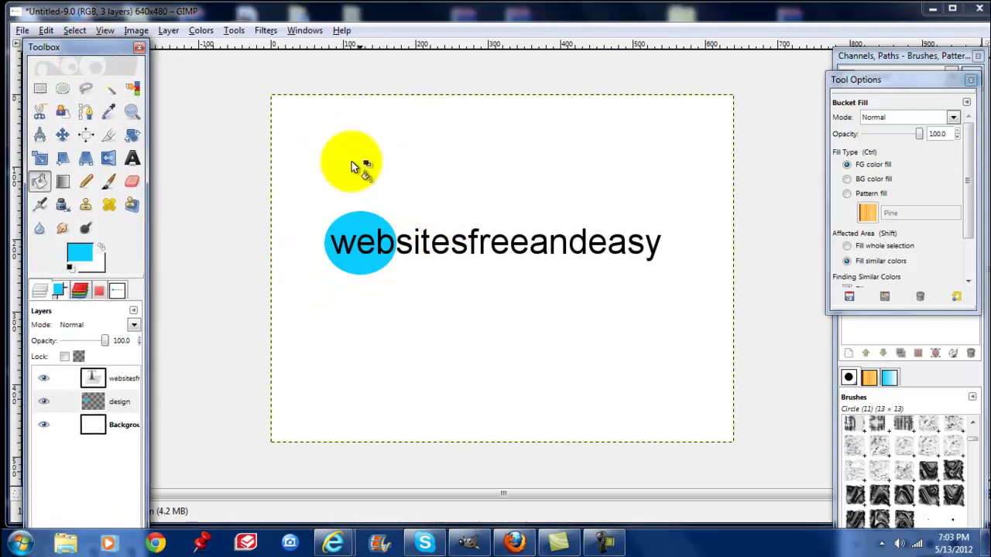
left_click_drag(316, 259, 392, 283)
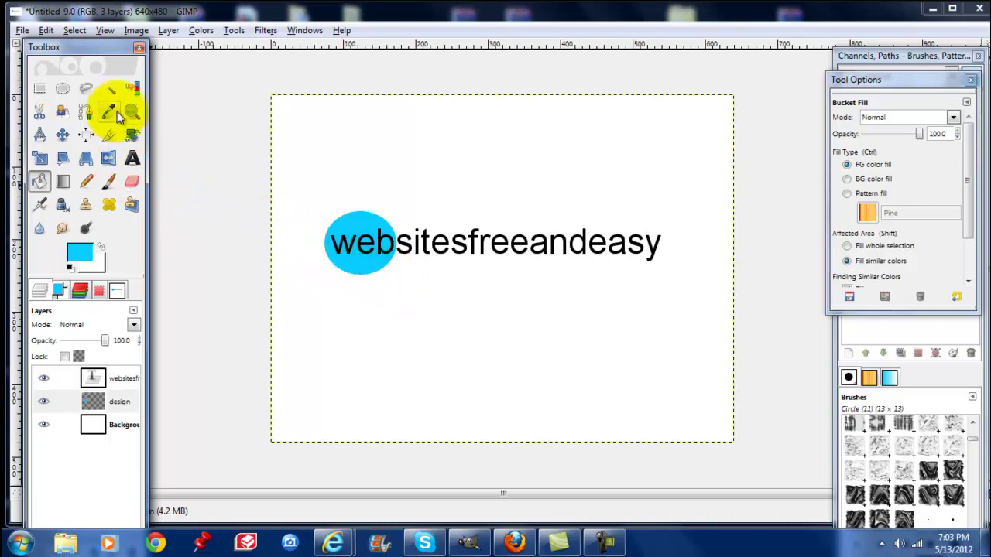
Step: Add a new transparent layer between the text layer and the existing design layer
left_click_drag(99, 47, 105, 63)
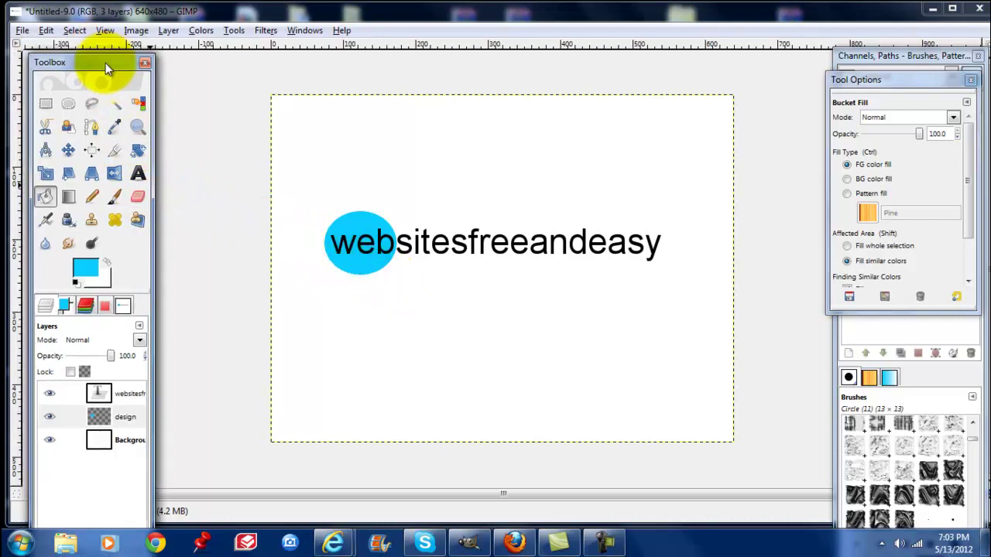
left_click(170, 31)
left_click(179, 47)
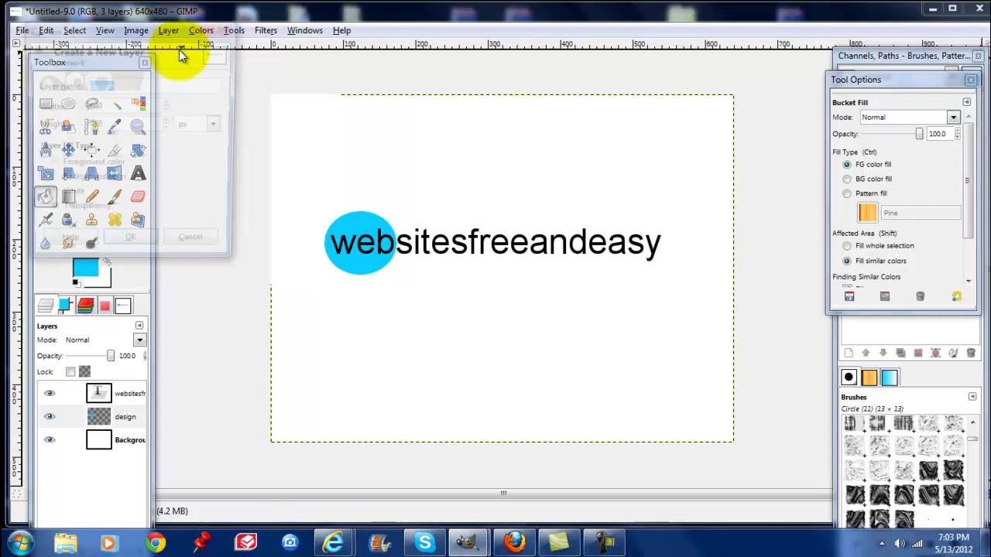
left_click(136, 246)
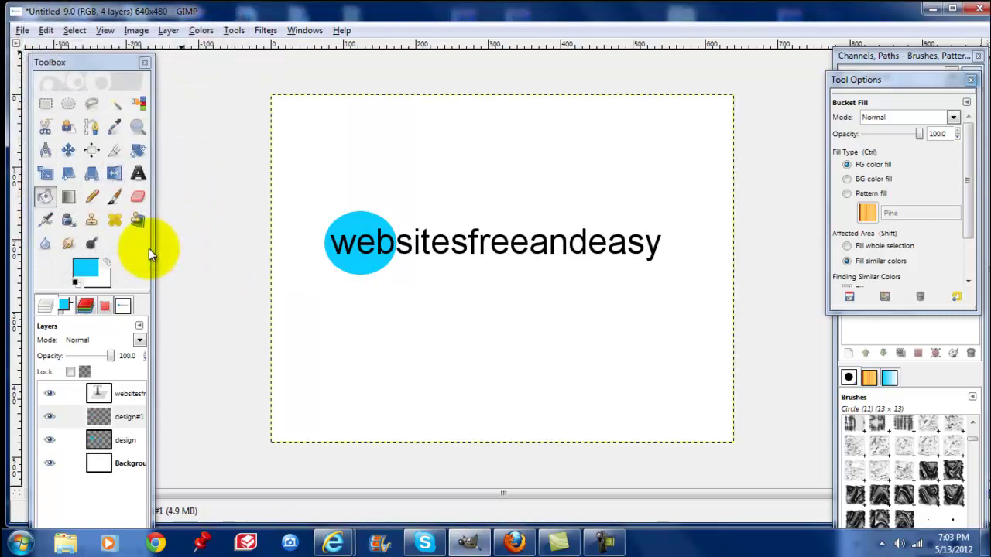
Step: Choose the Pencil tool with the Circle (01) 3 × 3 brush and arrange the dialogs so the text is unobstructed
left_click(91, 197)
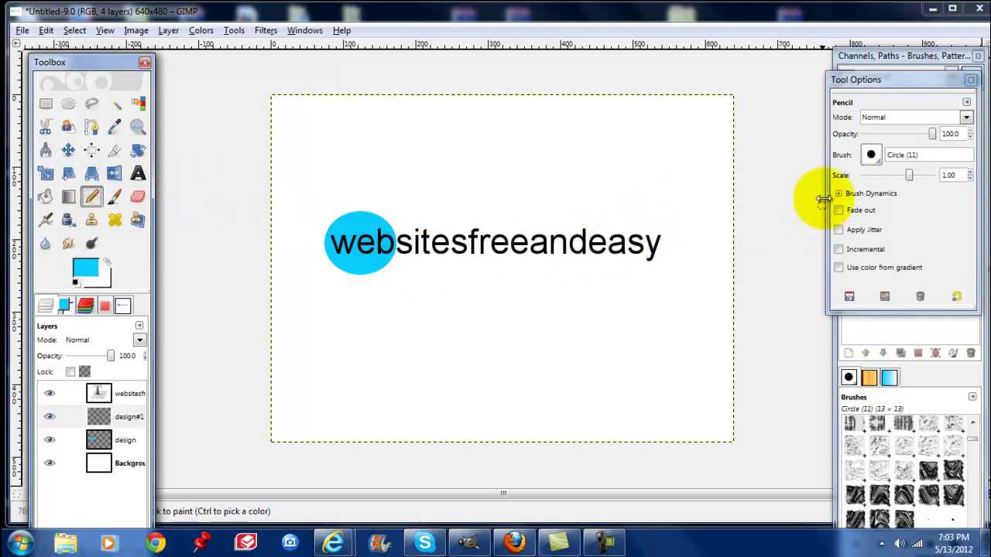
left_click_drag(889, 83, 731, 58)
mouse_move(886, 59)
left_mouse_down()
mouse_move(809, 45)
mouse_move(796, 16)
left_mouse_up()
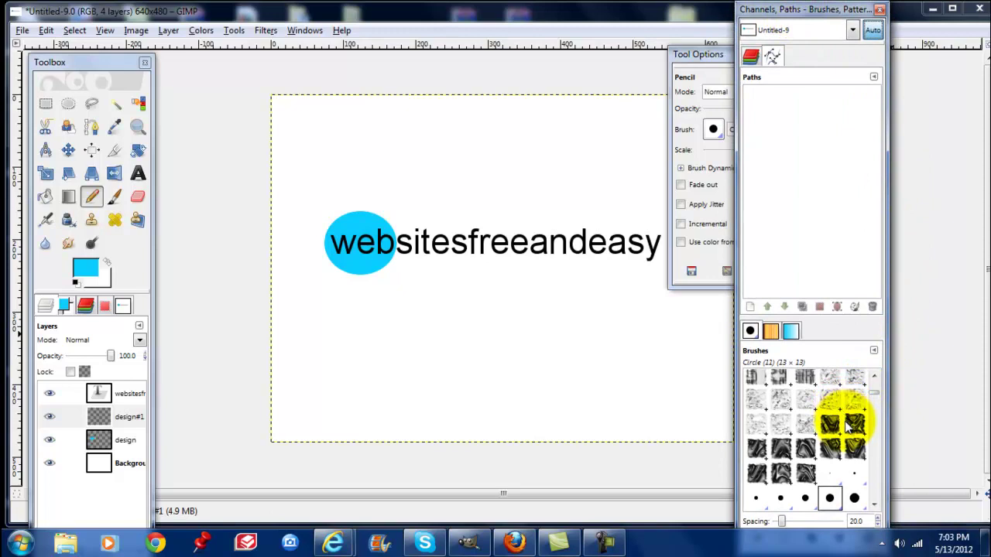
scroll(849, 416, "down", 1)
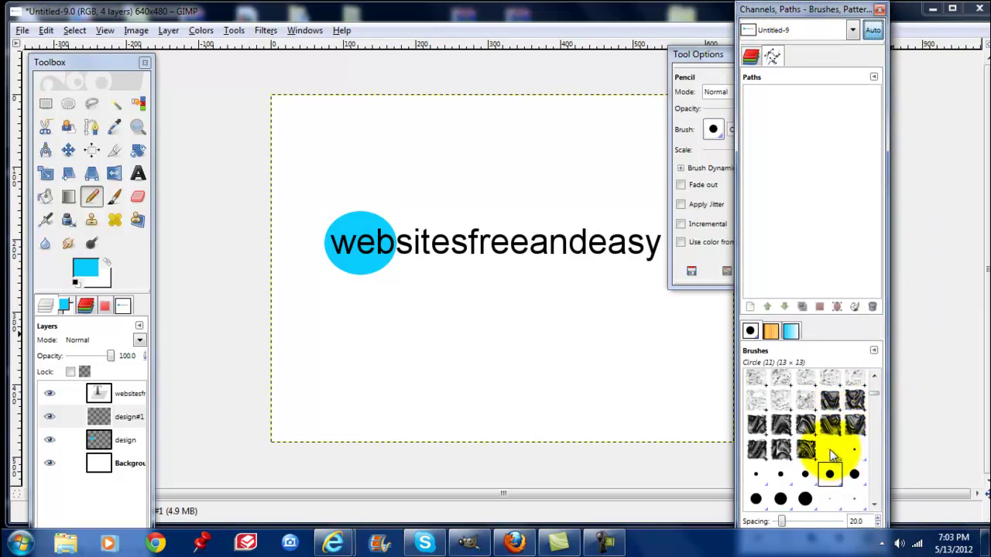
left_click(830, 451)
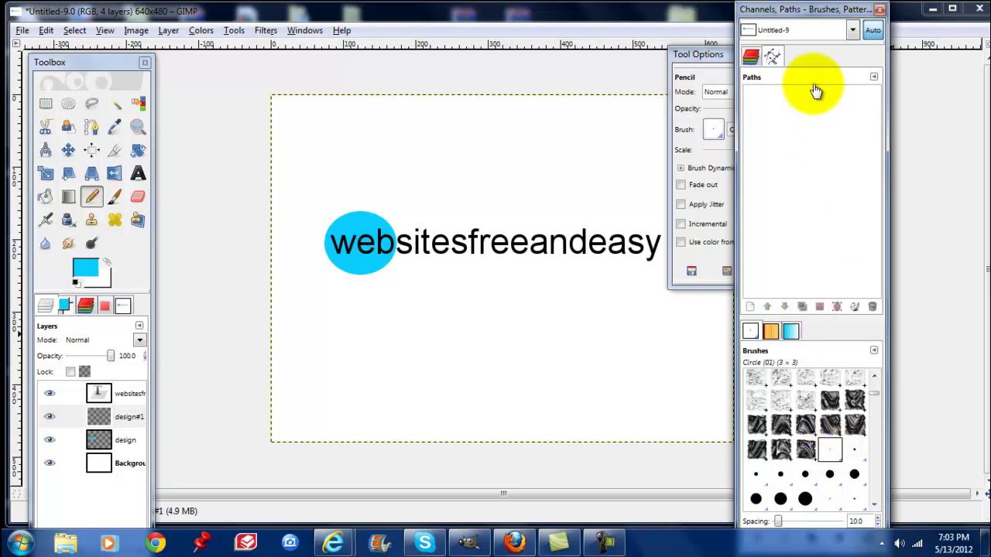
left_click_drag(770, 9, 889, 15)
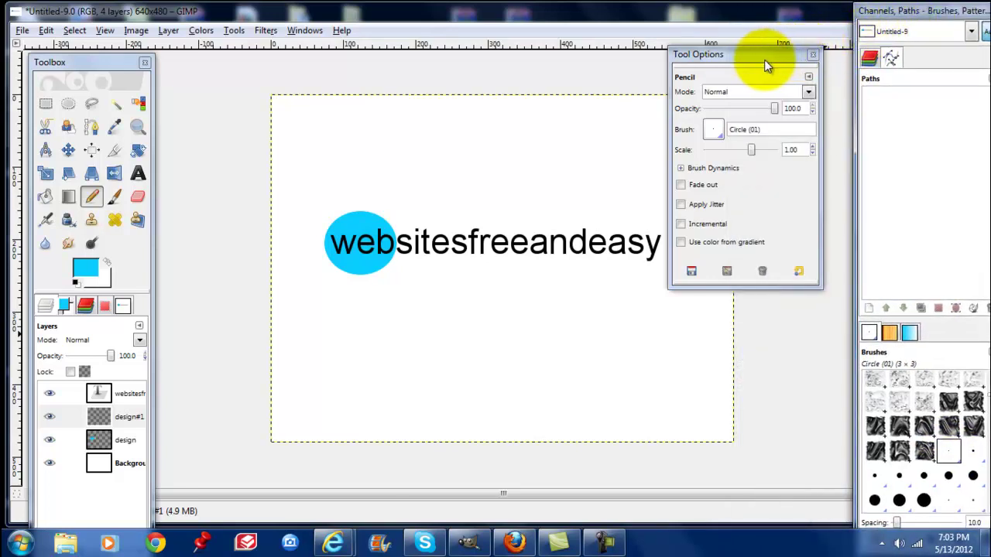
left_click_drag(757, 56, 846, 48)
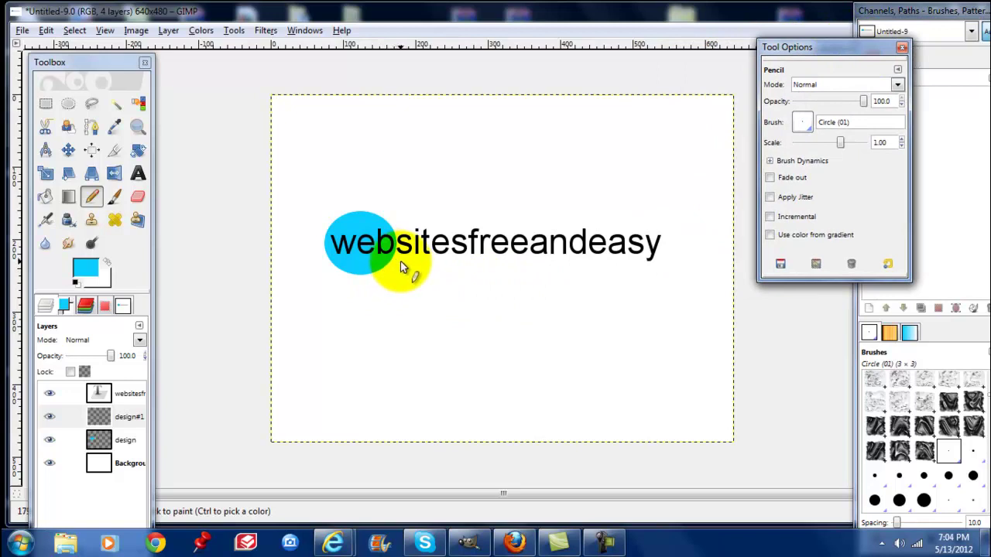
Step: Try drawing a straight light-blue pencil line beneath the text, from the circle's edge to the final "y"
left_click_drag(401, 267, 397, 256)
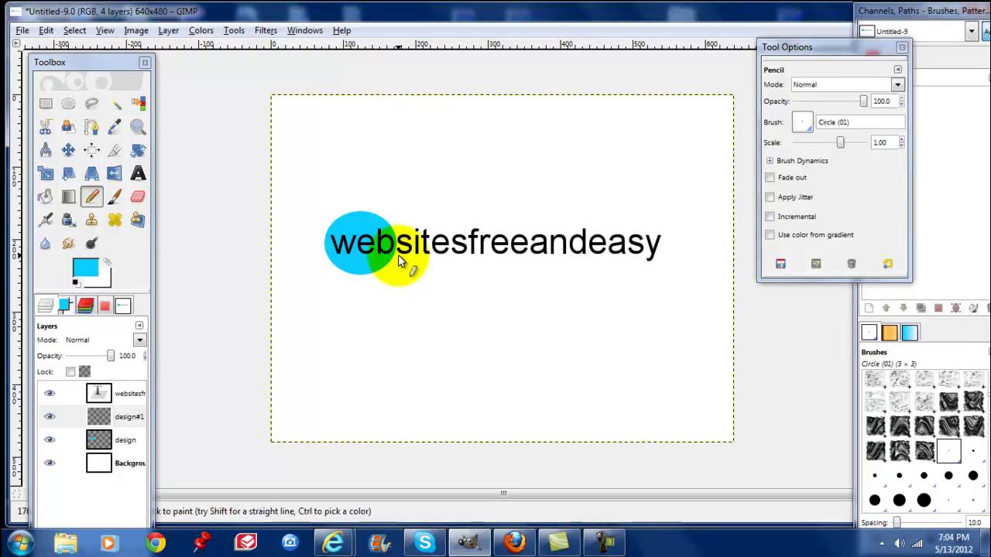
left_click_drag(401, 261, 605, 288)
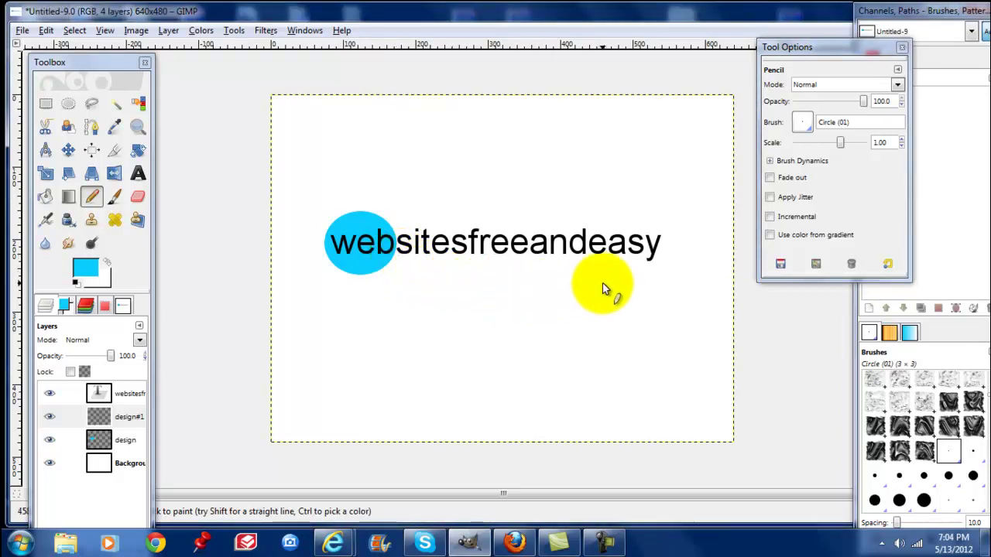
key("shift")
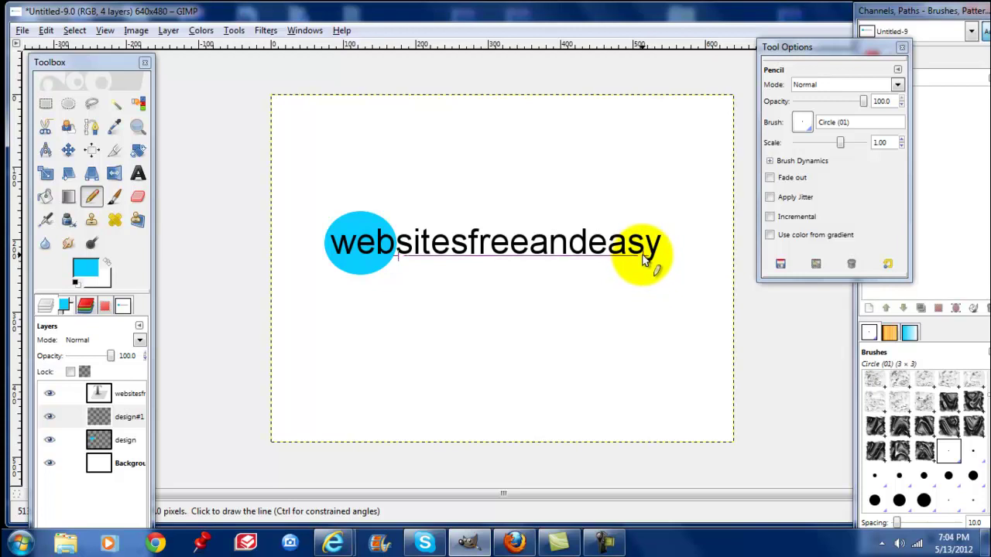
left_click(643, 258, "shift")
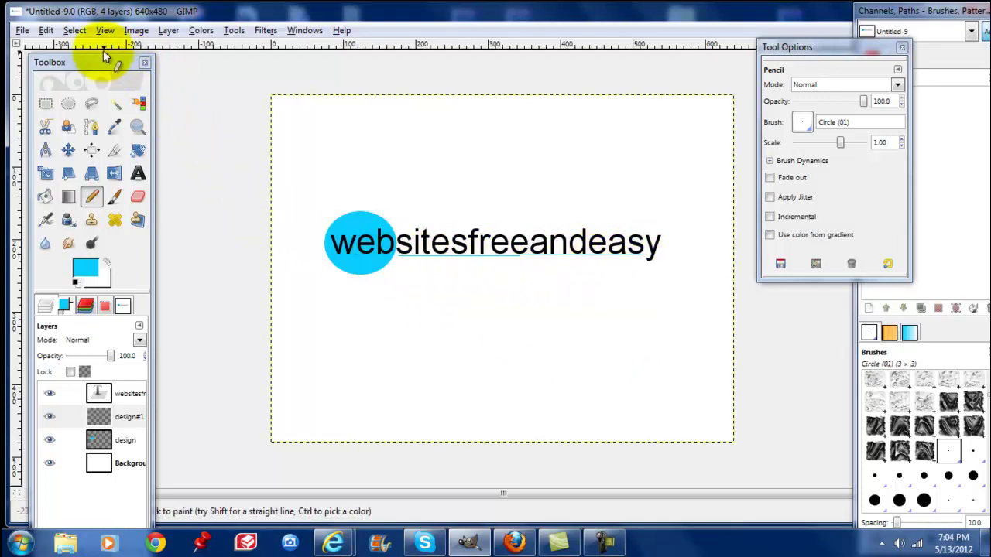
Step: Undo the pencil line and its starting dot beneath the text
left_click(47, 30)
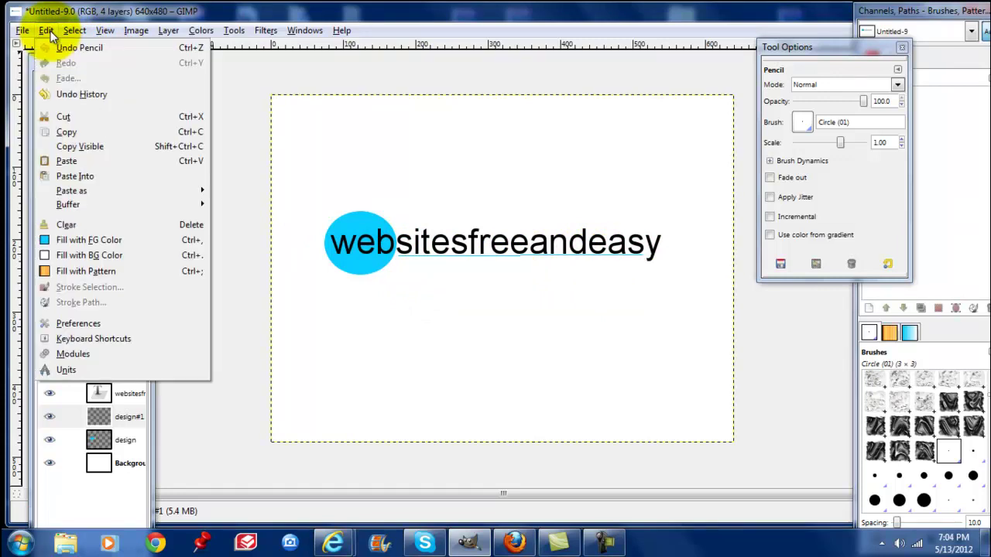
left_click(67, 47)
left_click(54, 31)
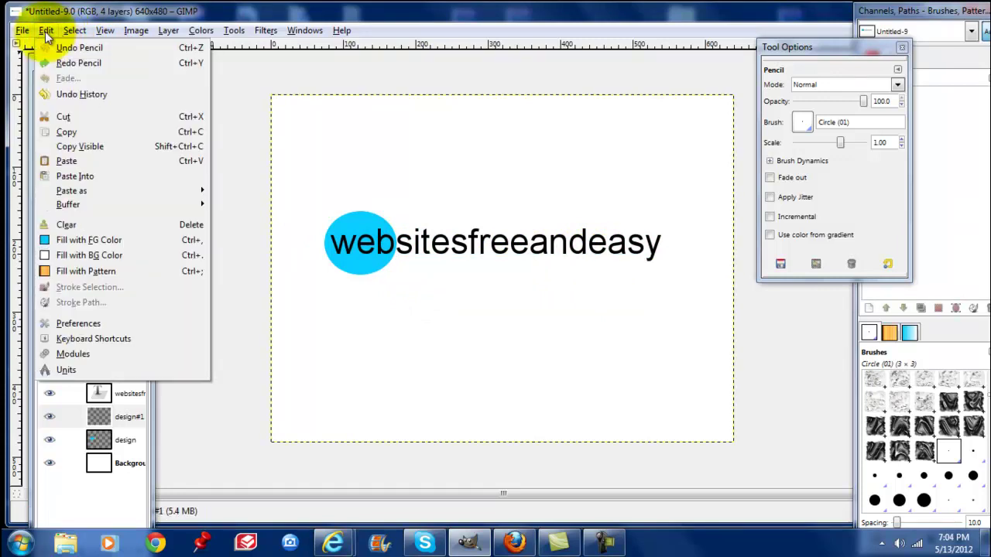
left_click(53, 45)
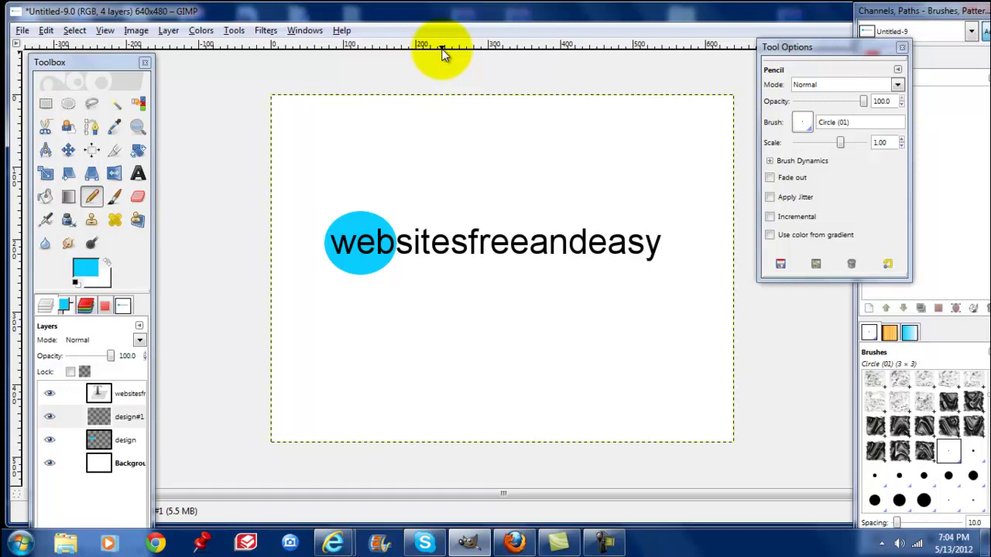
Step: Place guides along the text's baseline and the circle's far edge, and pencil a straight underline from their intersection to the final "y"
left_click_drag(442, 53, 579, 258)
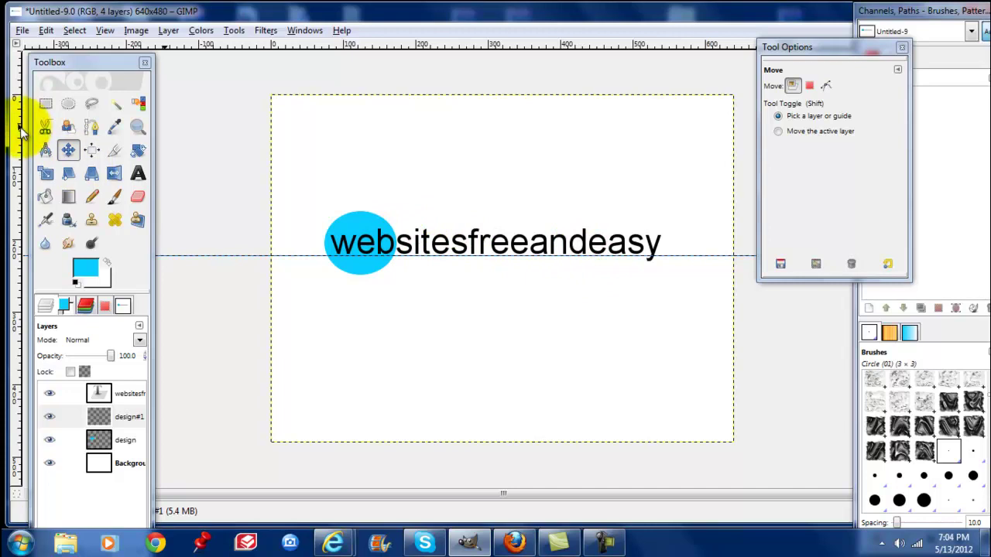
left_click_drag(21, 133, 396, 180)
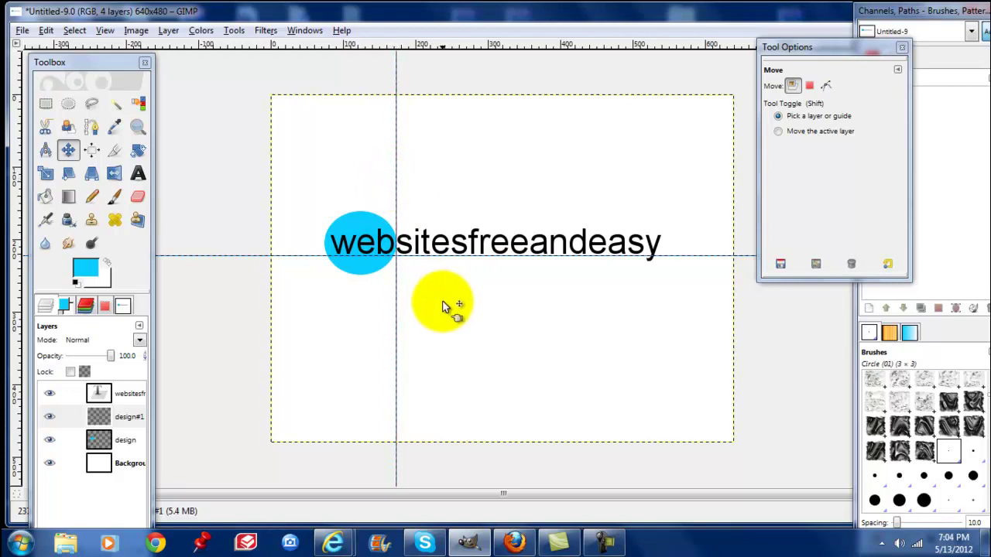
left_click(92, 198)
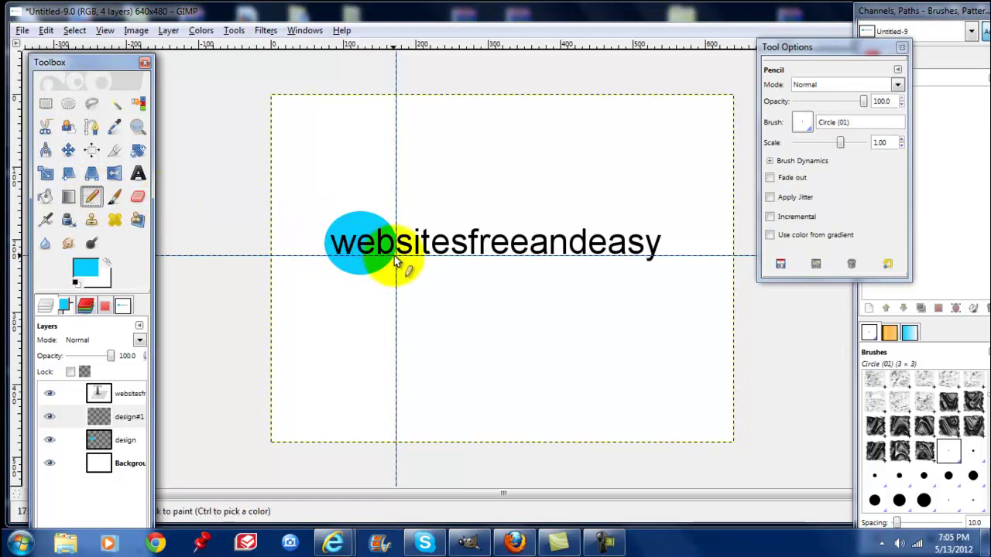
left_click(397, 256)
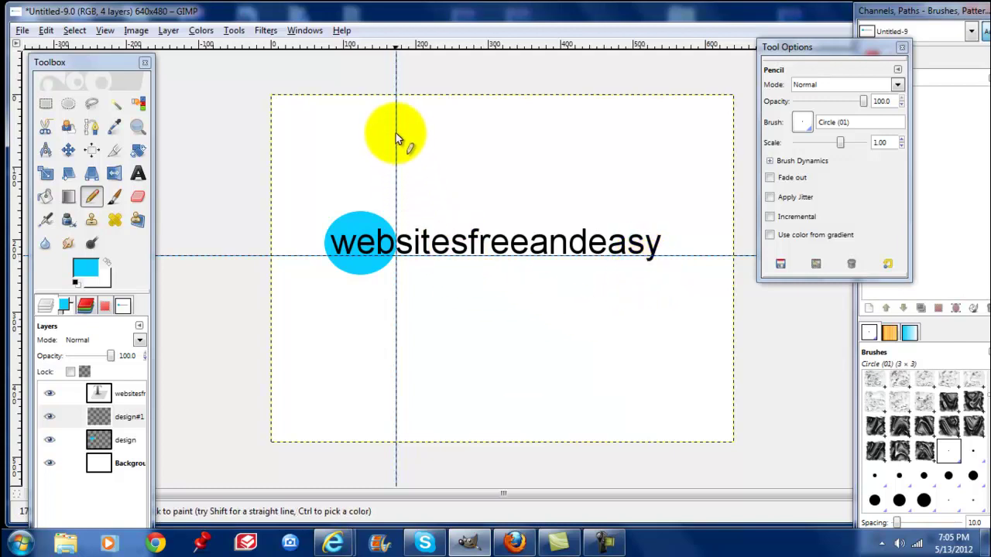
Step: Clear the vertical guide and the horizontal guide away from the underlined text with the Move tool
left_click(68, 150)
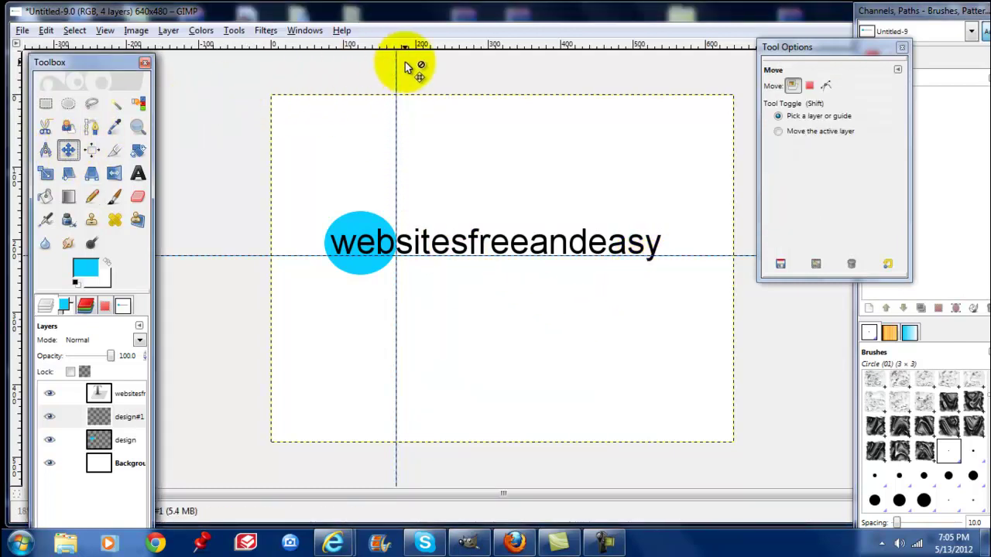
left_click_drag(397, 73, 261, 87)
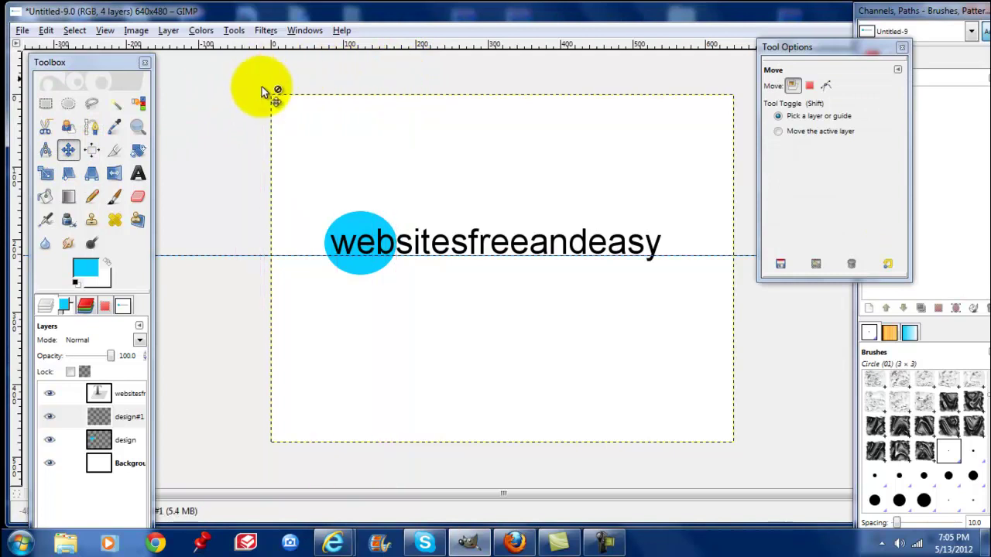
left_click_drag(718, 256, 699, 108)
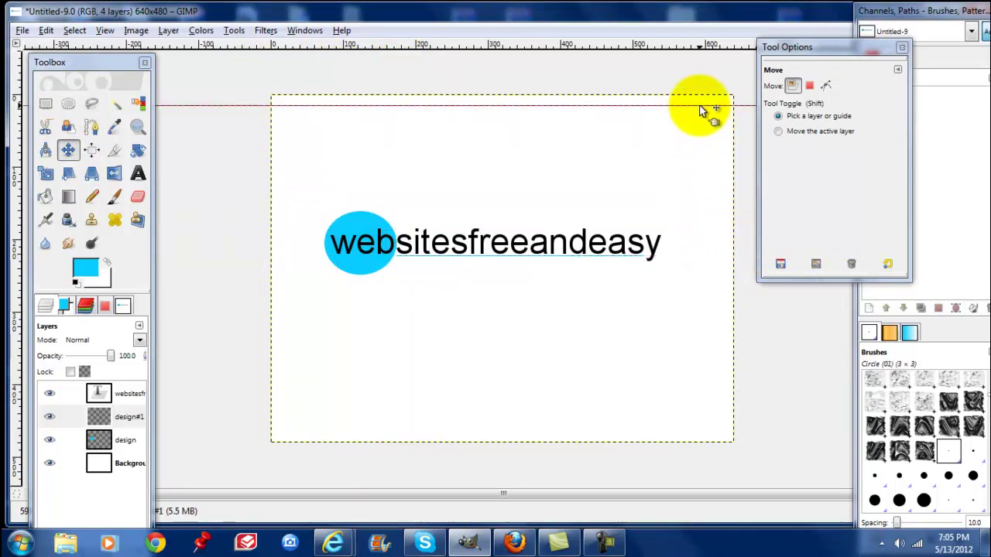
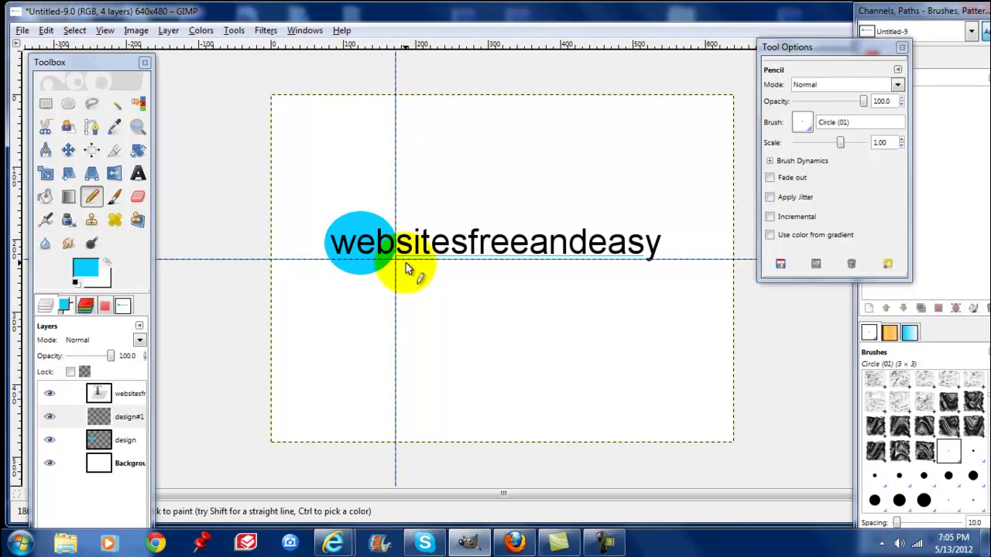
Step: Try penciling a second straight line along the horizontal guide to the final "y", and move the vertical guide to that letter
left_click(638, 264)
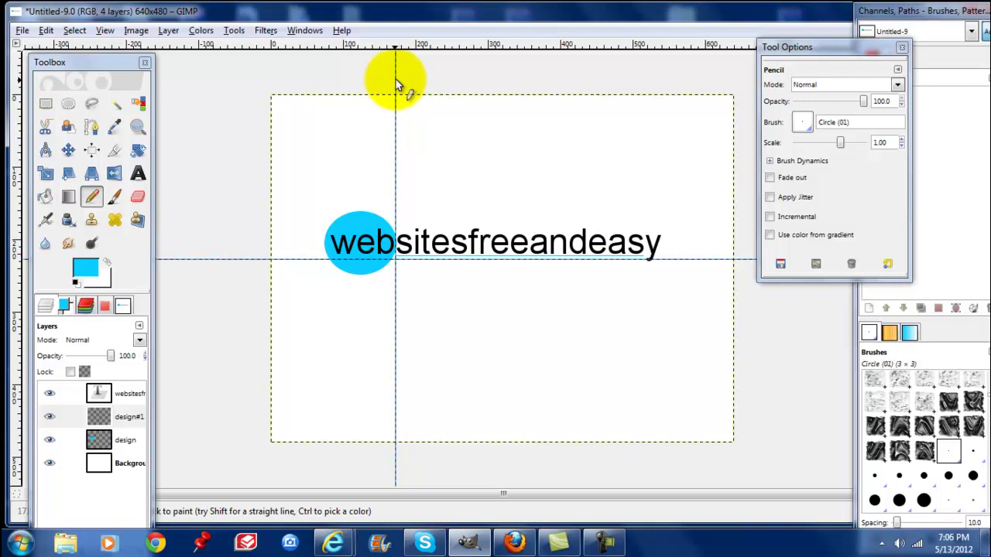
left_click(68, 150)
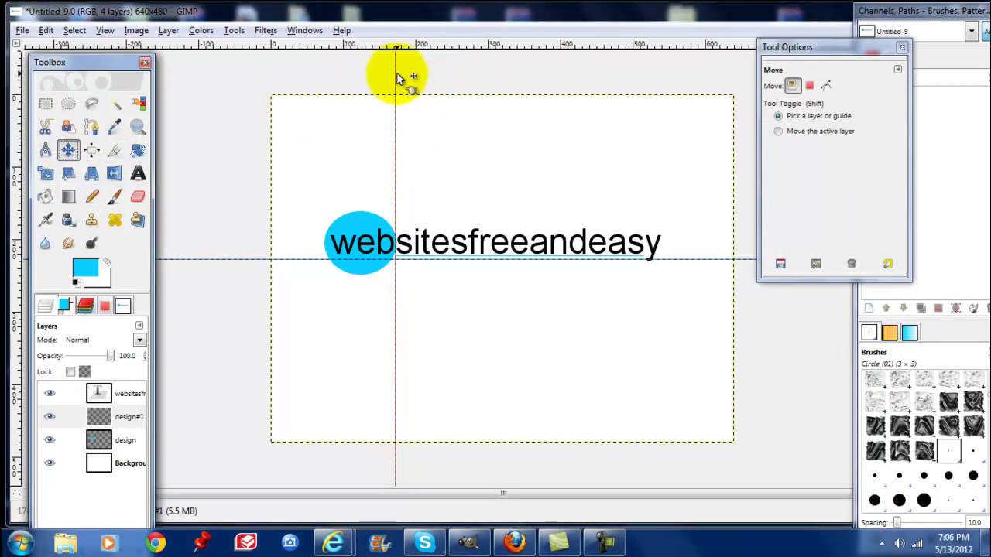
left_click_drag(395, 80, 646, 122)
key("shift")
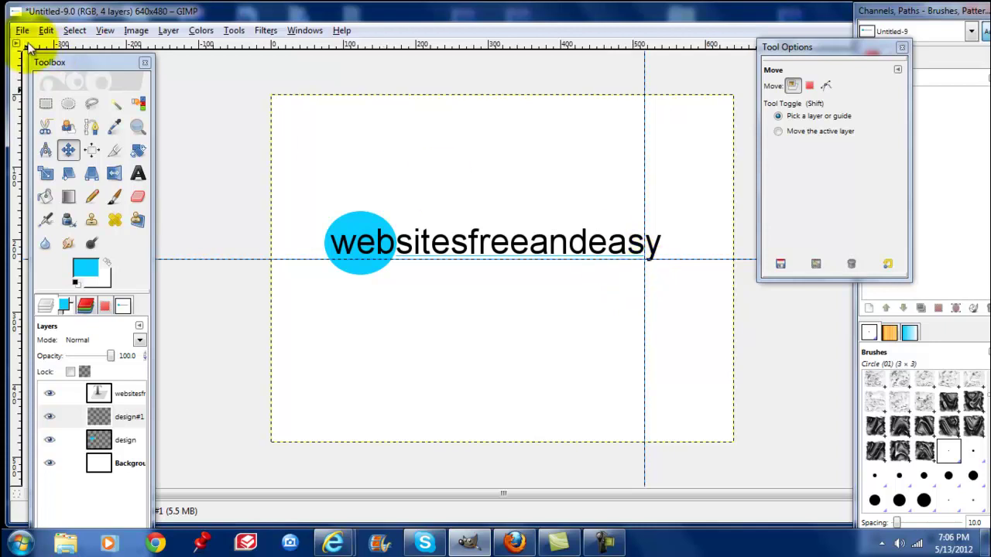
Step: Undo the vertical guide's move to the final "y" and the last pencil stroke
left_click(48, 30)
left_click(59, 47)
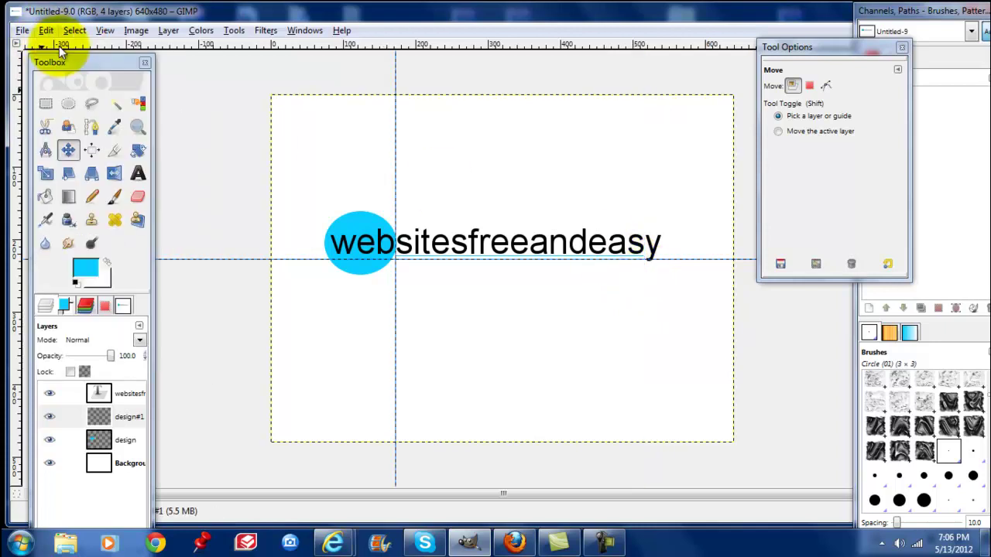
left_click(46, 31)
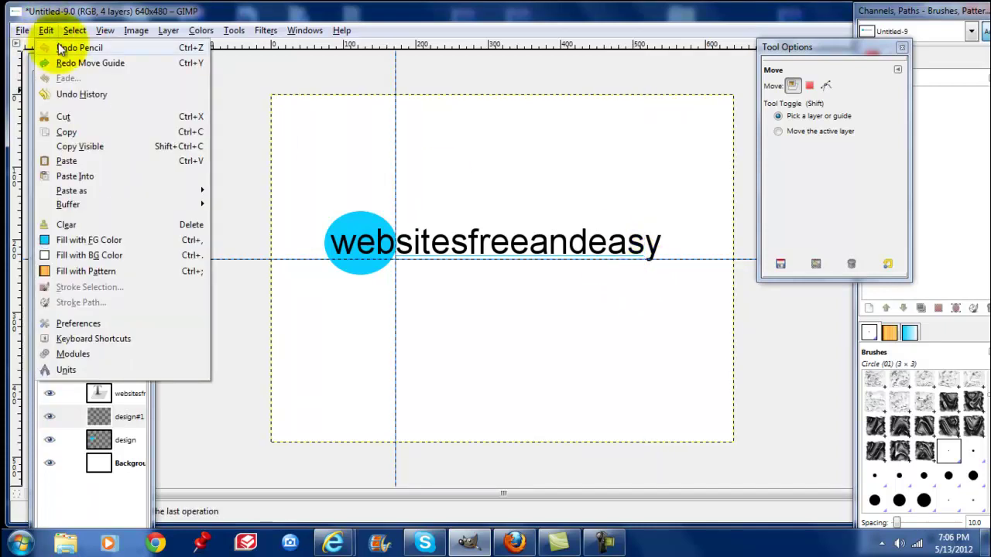
left_click(59, 47)
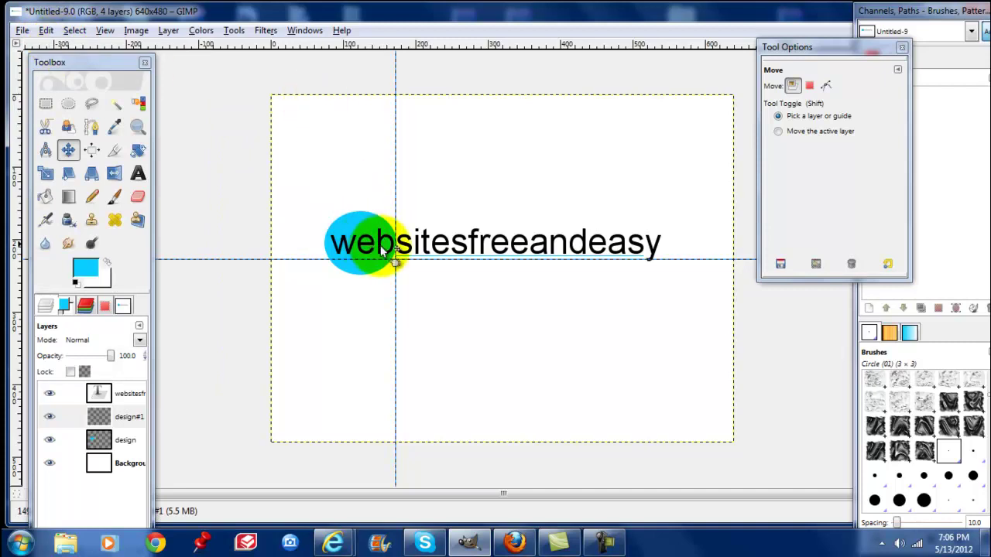
Step: Nudge the vertical guide to the circle's edge and pencil a second straight underline from the guides' intersection to the final "y"
left_click_drag(396, 258, 397, 259)
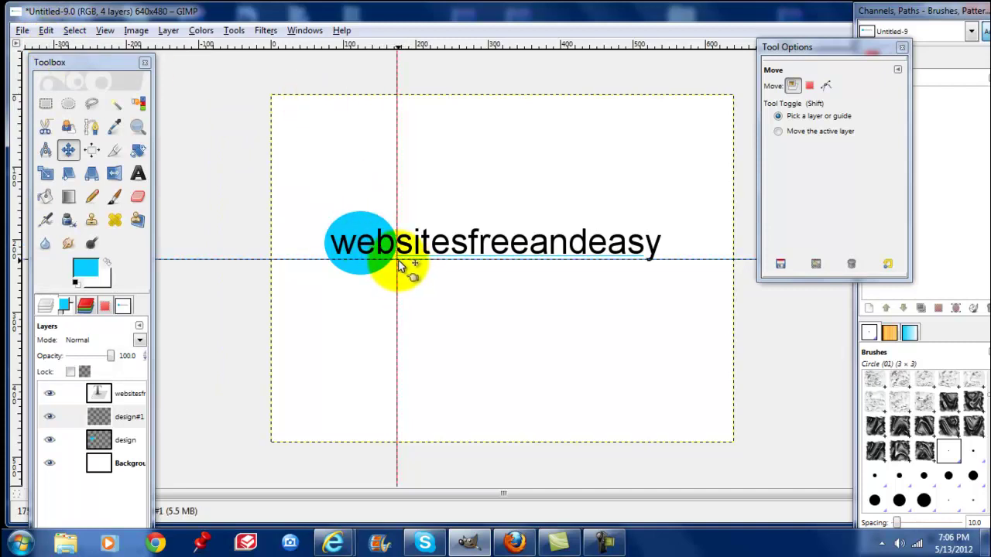
key("shift")
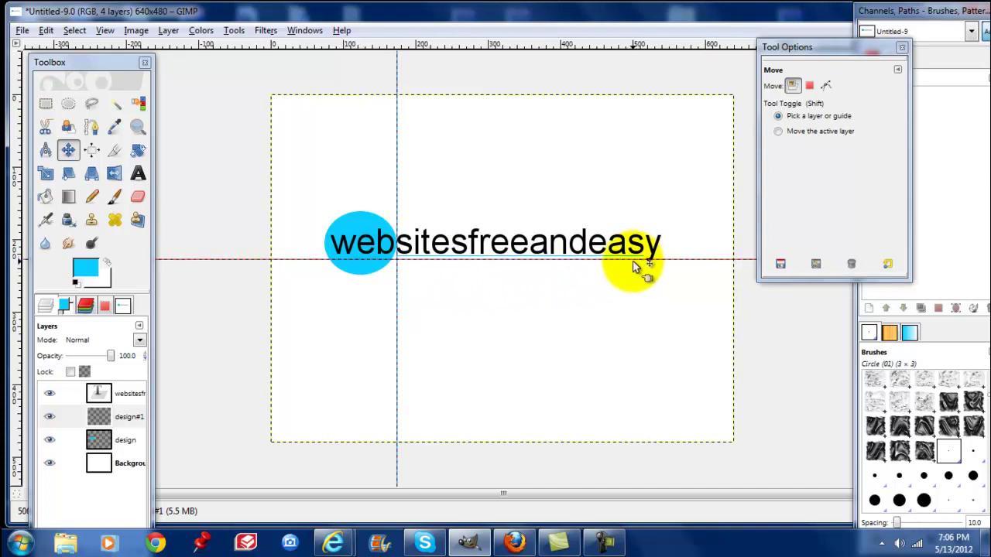
left_click_drag(640, 265, 374, 284)
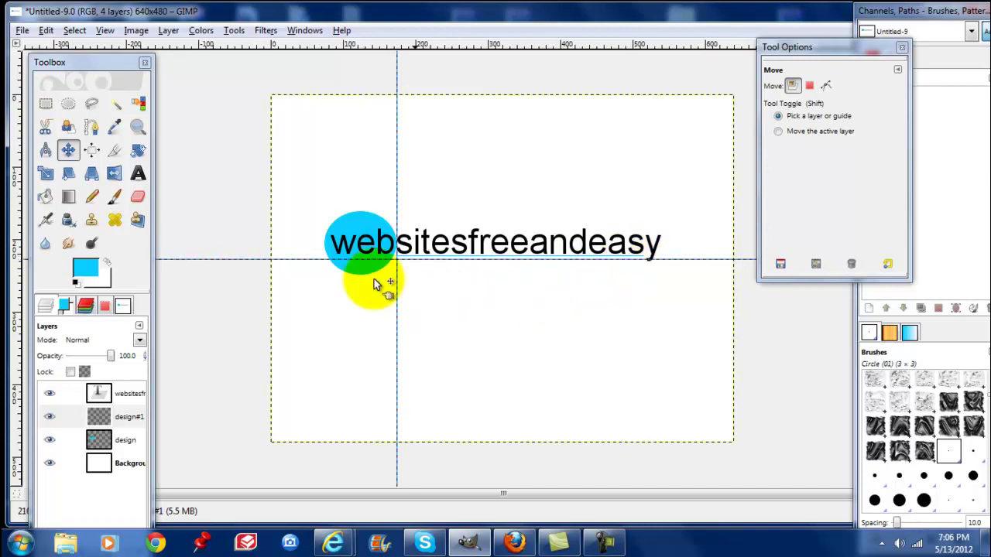
left_click(92, 197)
left_click_drag(398, 252, 403, 261)
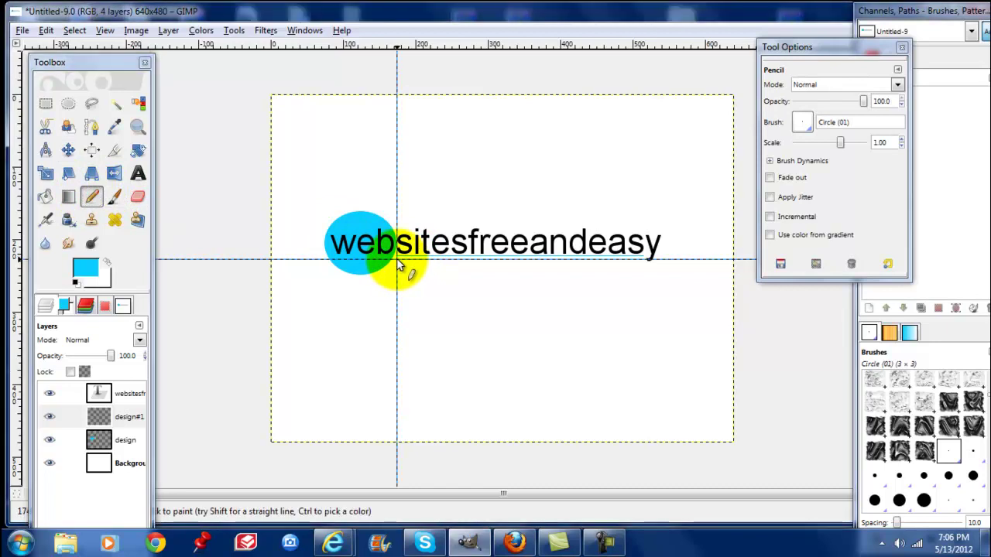
left_click(642, 267, "shift")
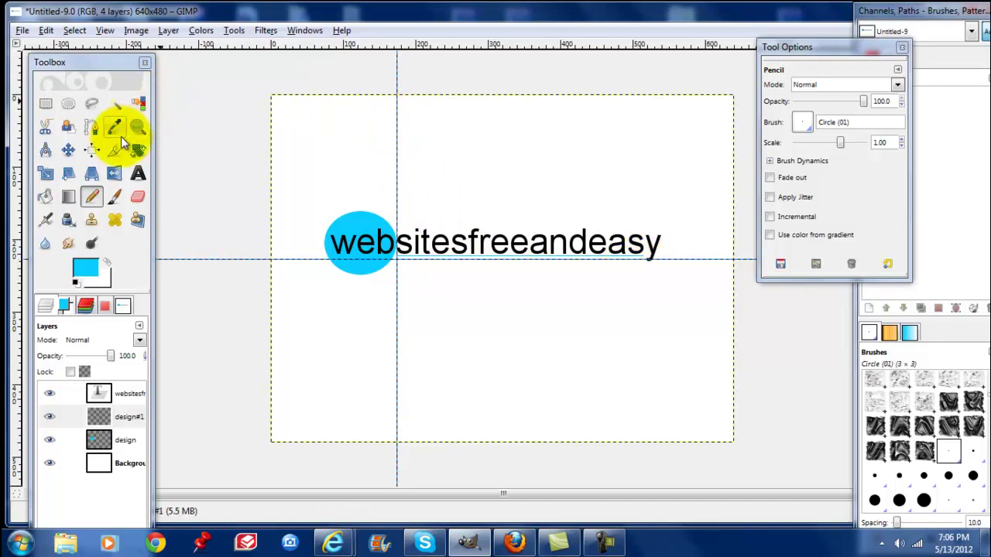
Step: Remove the vertical guide from the canvas and move the horizontal guide well below the double-underlined text
left_click(68, 149)
left_click_drag(397, 89, 226, 70)
left_click_drag(706, 263, 728, 356)
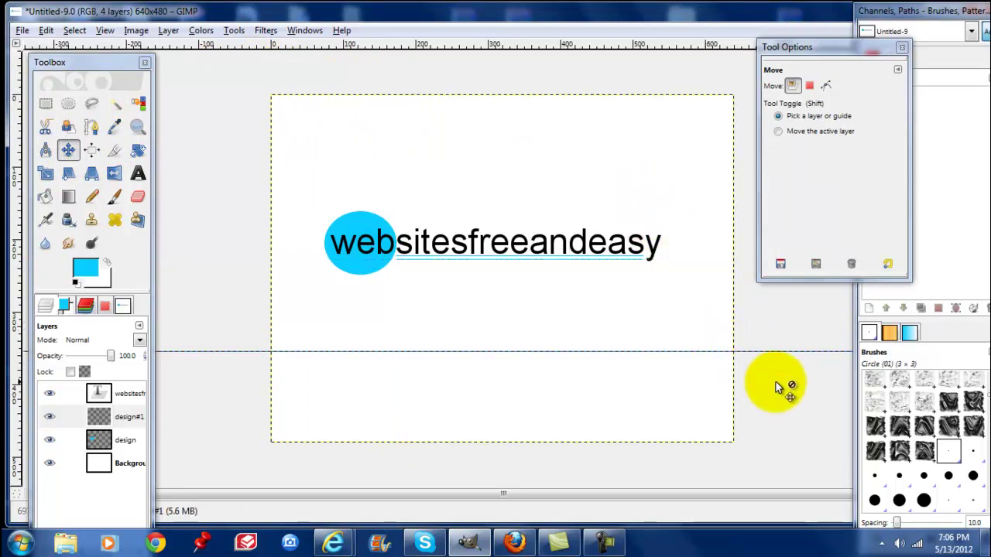